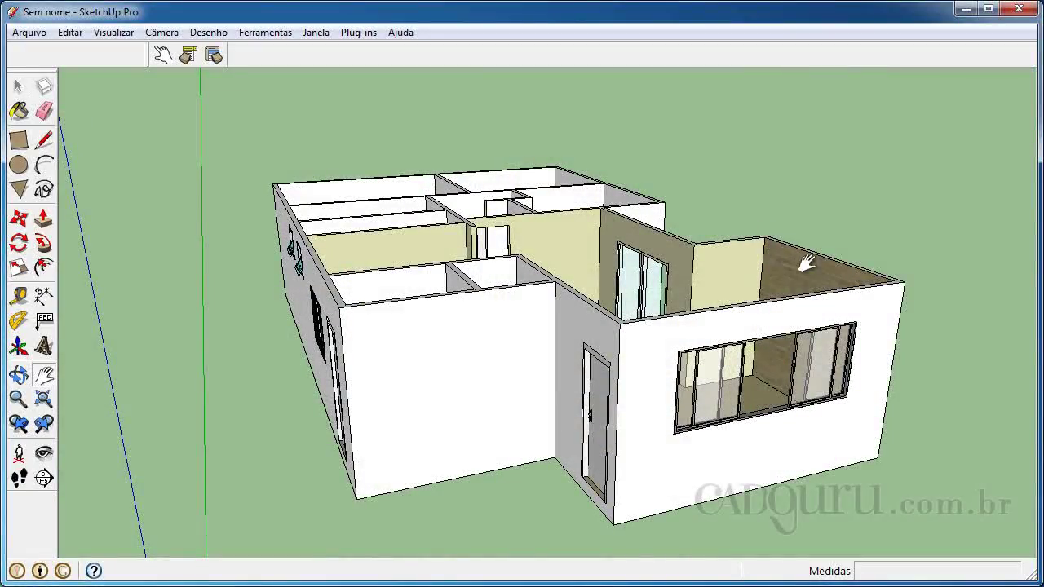
Step: Place a vertical guide on the beige wall, parallel to its corner with the wood-clad wall
scroll(759, 248, up, 6)
middle_drag(712, 303, 543, 180)
scroll(656, 226, up, 5)
shift+middle_drag(595, 209, 535, 231)
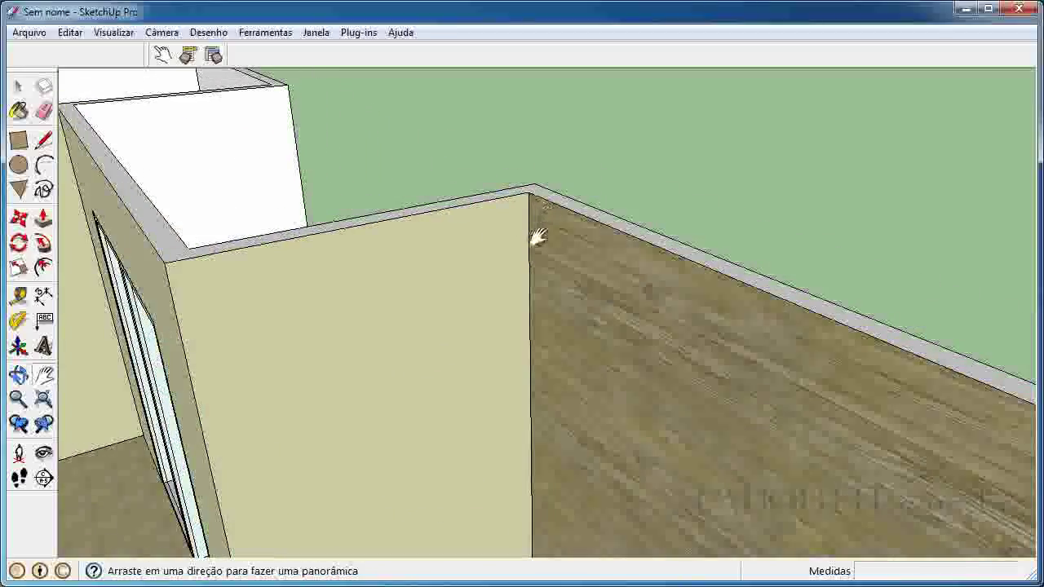
scroll(530, 219, up, 4)
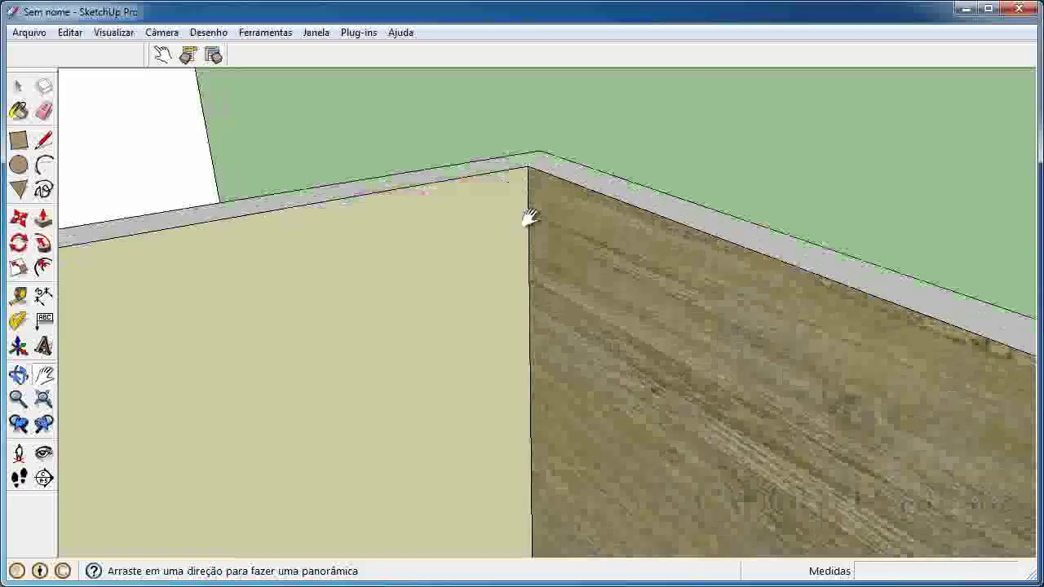
key(t)
click(529, 198)
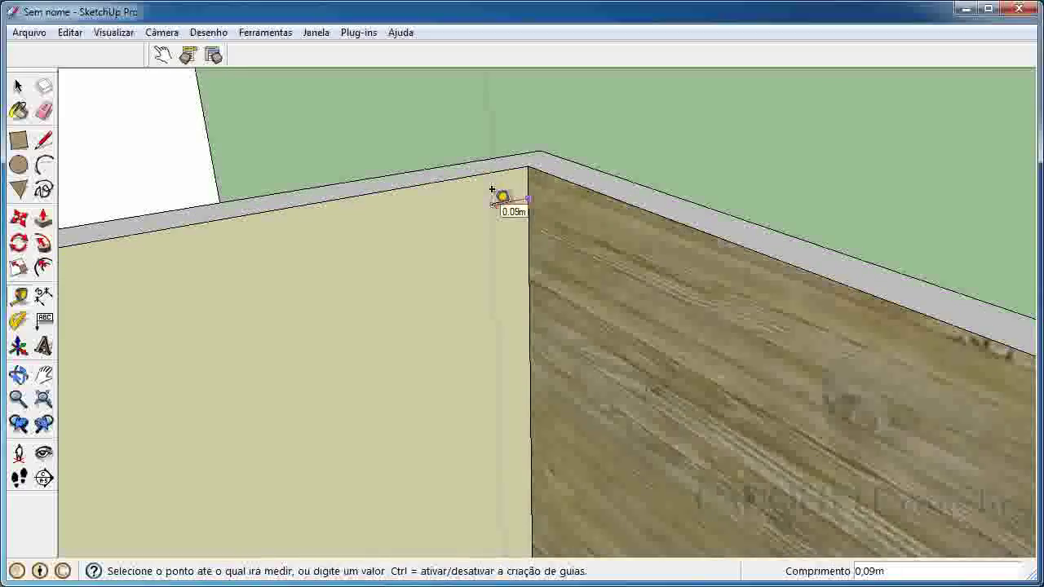
key(Return)
scroll(502, 179, up, 1)
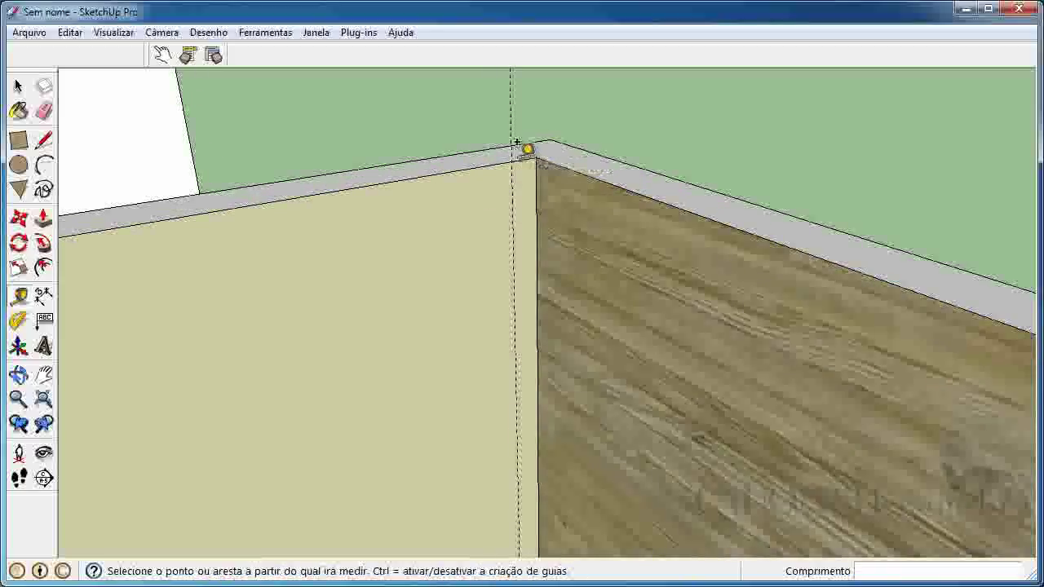
Step: Place a horizontal guide 0.1 m below the beige wall's top edge
click(517, 151)
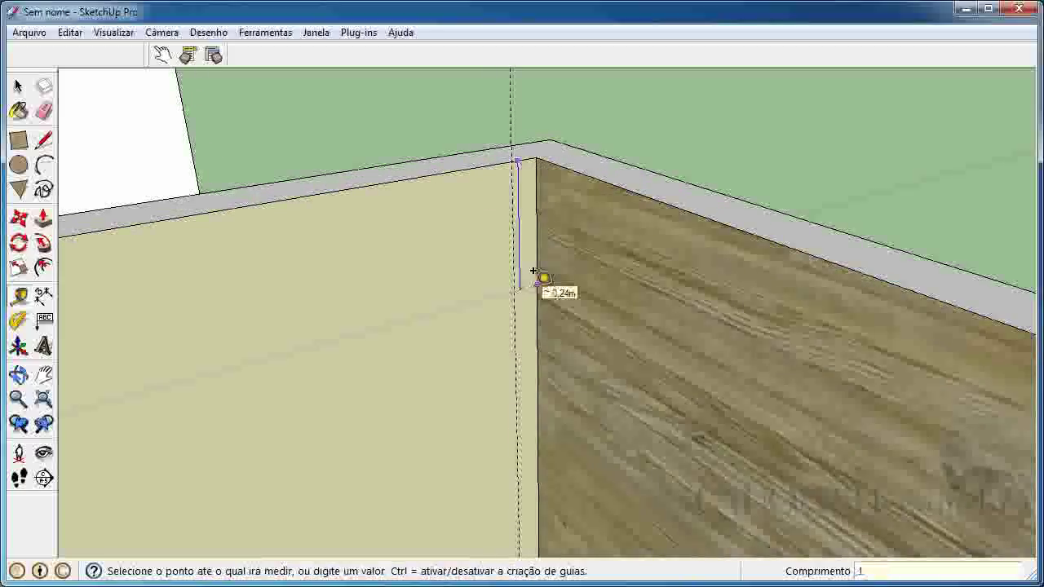
text(,1)
key(Return)
scroll(533, 271, up, 3)
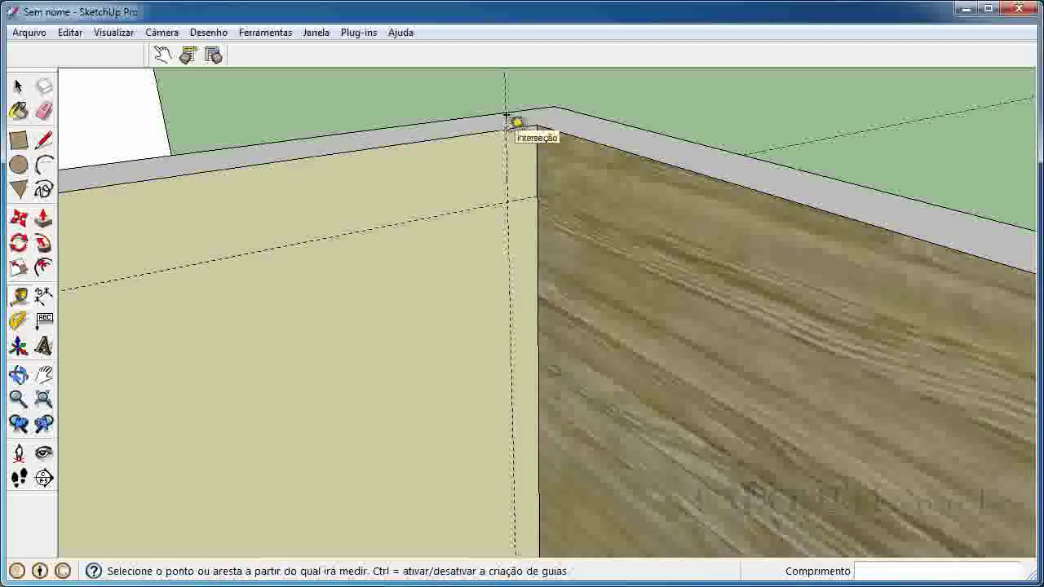
Step: Add two more guides on the beige wall, one 0.02 m below the top edge and one 0.02 m from the corner
click(459, 127)
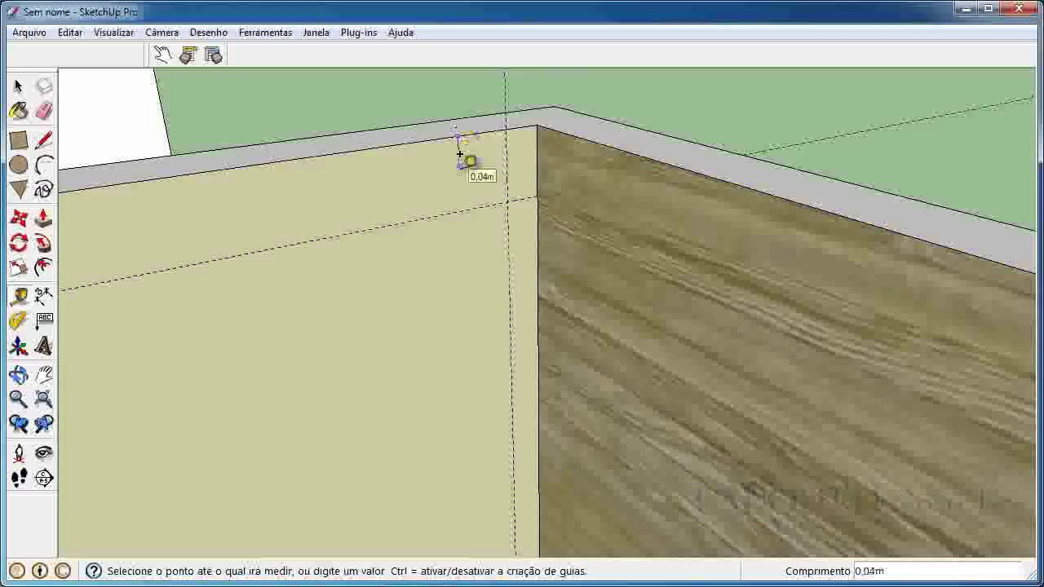
click(459, 155)
text(,02)
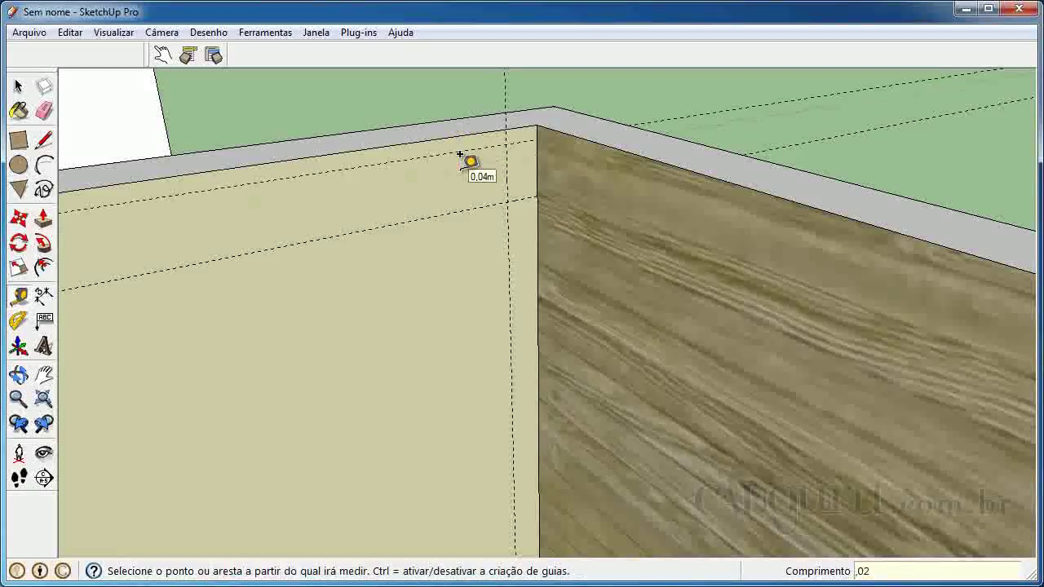
click(536, 159)
text(,0)
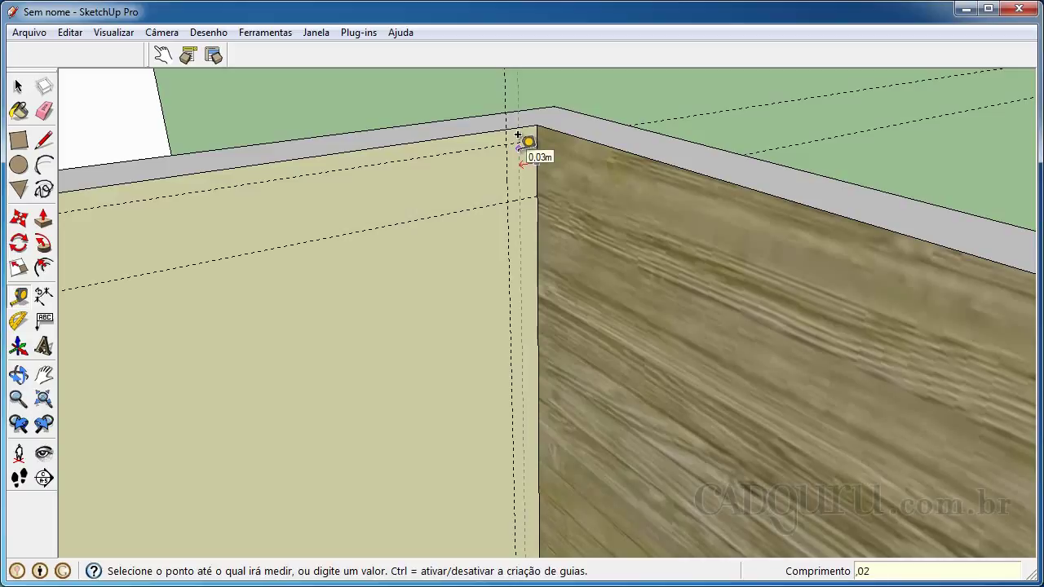
text(2)
key(Return)
scroll(528, 142, up, 2)
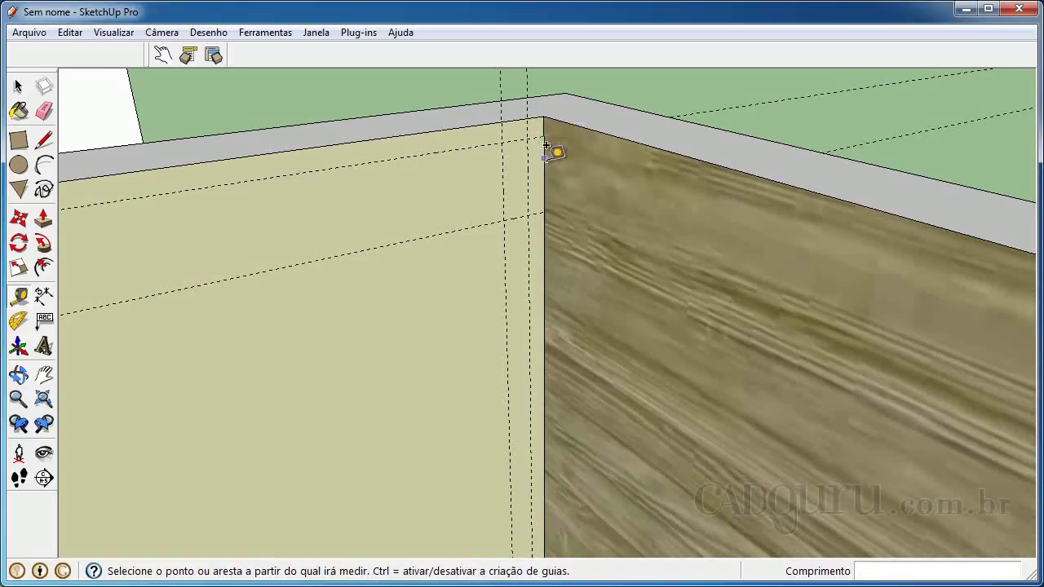
Step: Draw the molding profile's short outer side down to the upper guide and its bottom edge from the wall corner to the inner vertical guide
click(44, 140)
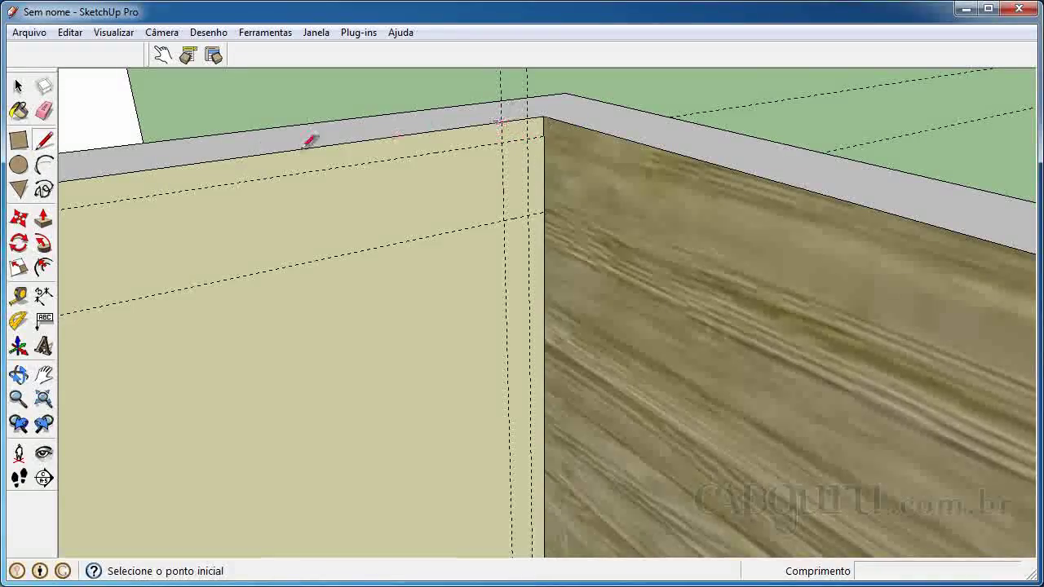
click(502, 121)
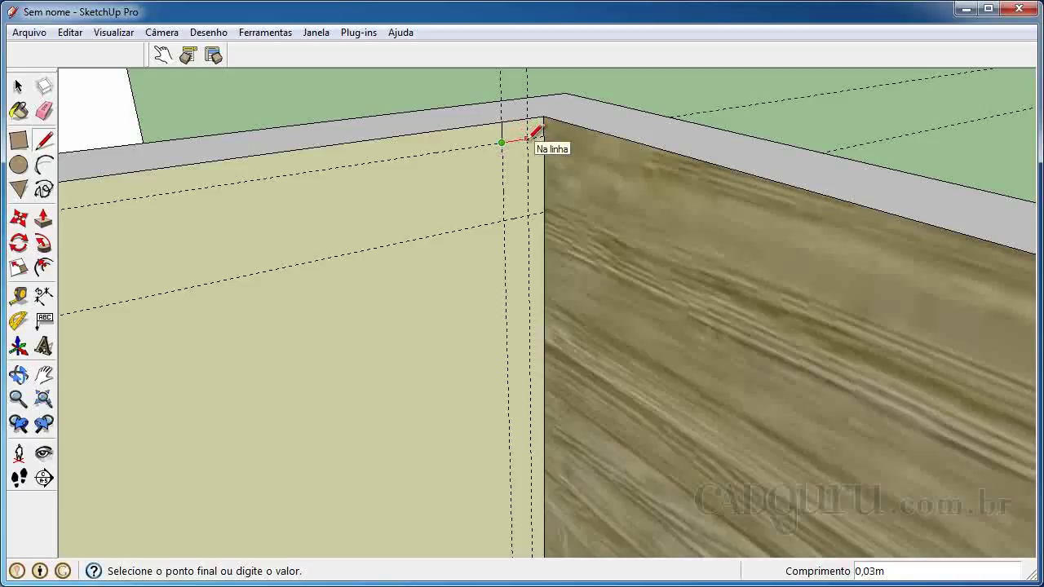
click(528, 139)
click(531, 214)
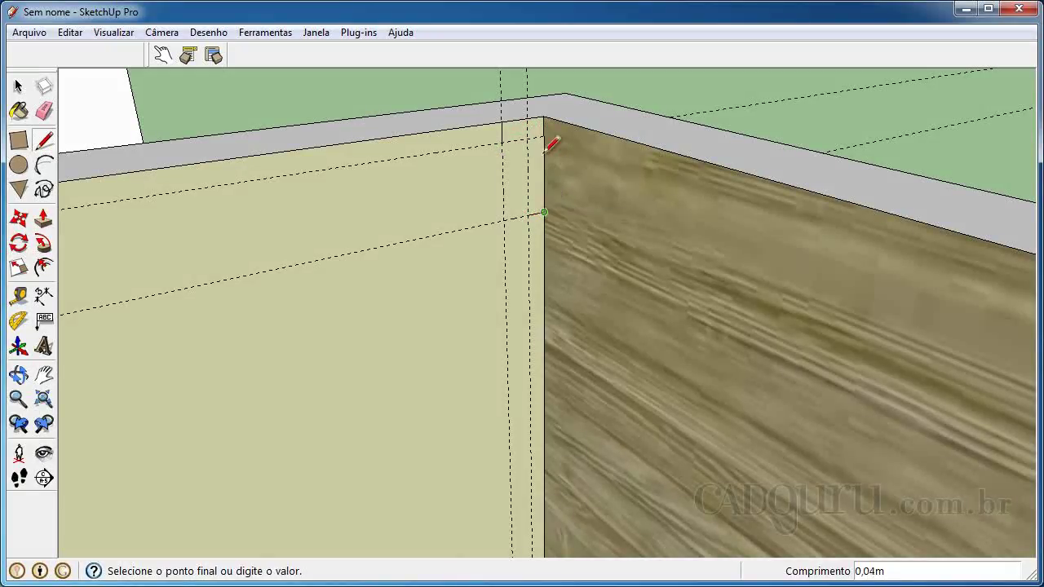
mouse_move(496, 169)
middle_down()
mouse_move(421, 205)
mouse_move(380, 240)
mouse_move(535, 203)
middle_up()
click(547, 206)
click(536, 214)
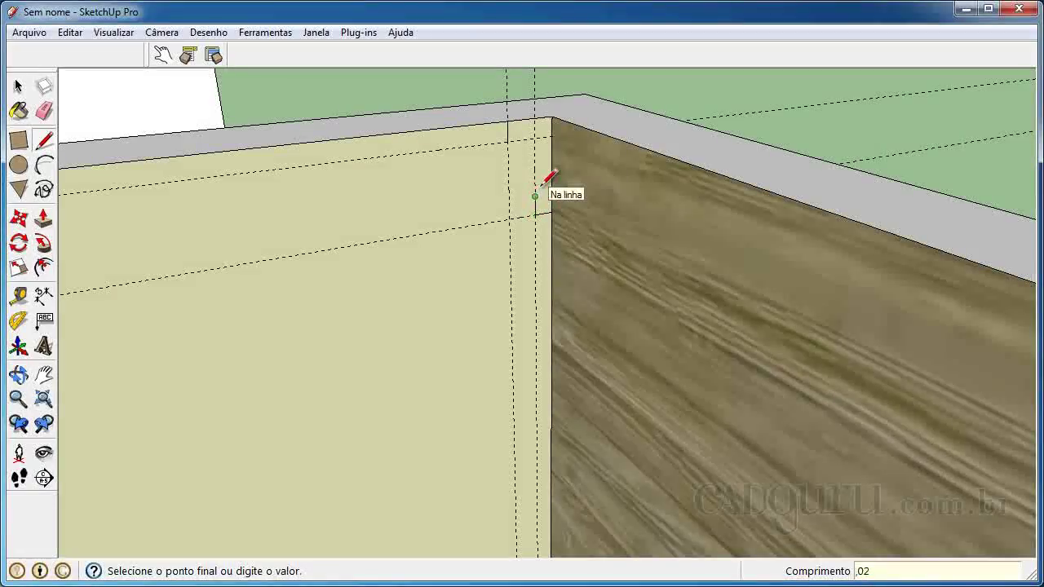
Step: Draw a 0.02 m line up from the profile's bottom edge and a 0.02 m line inward from its short outer side
text(,02)
key(Return)
key(space)
key(l)
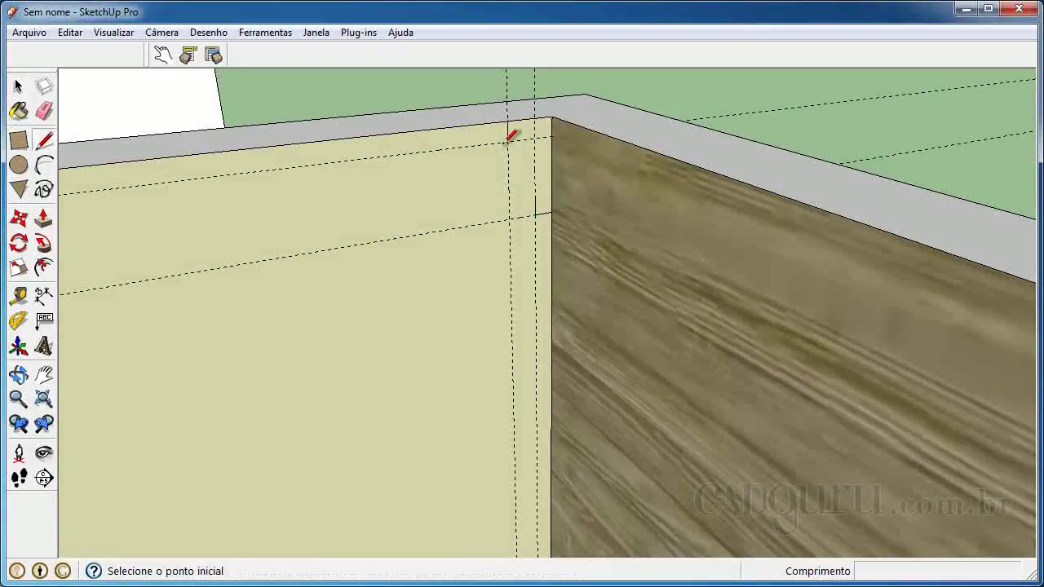
click(508, 141)
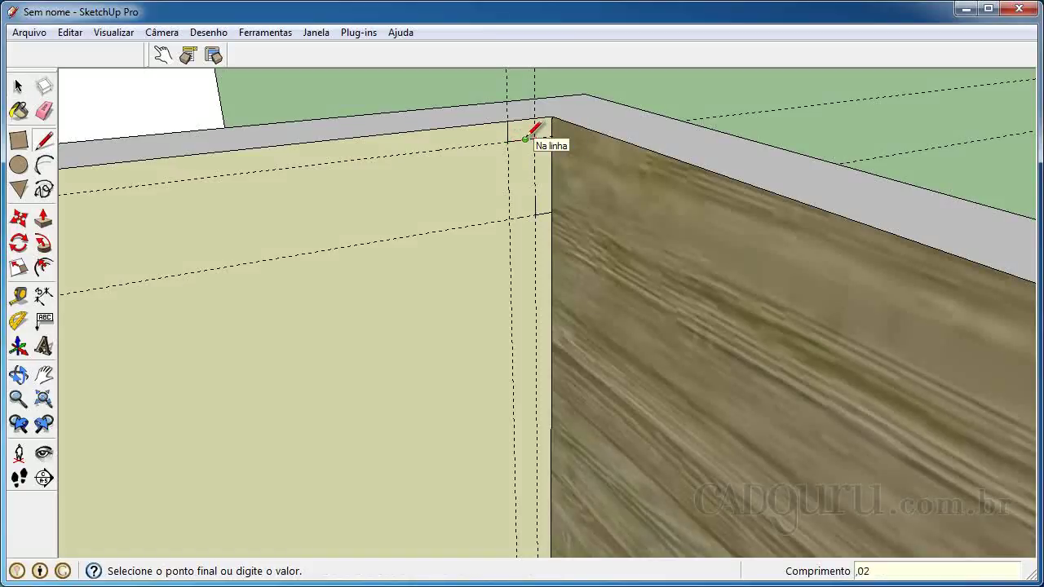
key(Return)
key(space)
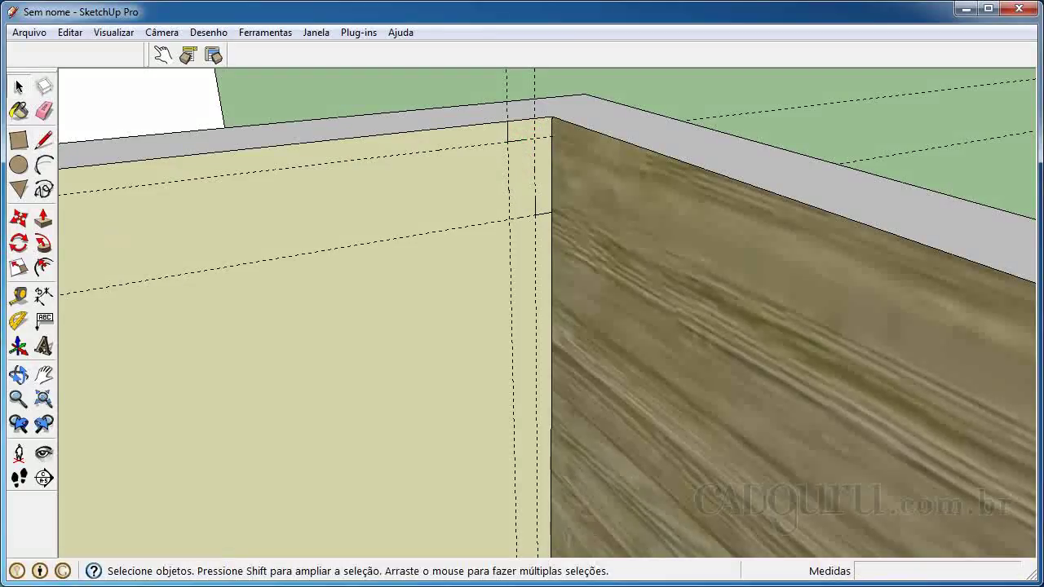
Step: Close the profile with an arc between the two 0.02 m lines' free ends, bulging outward about 0.02 m
click(45, 164)
click(526, 139)
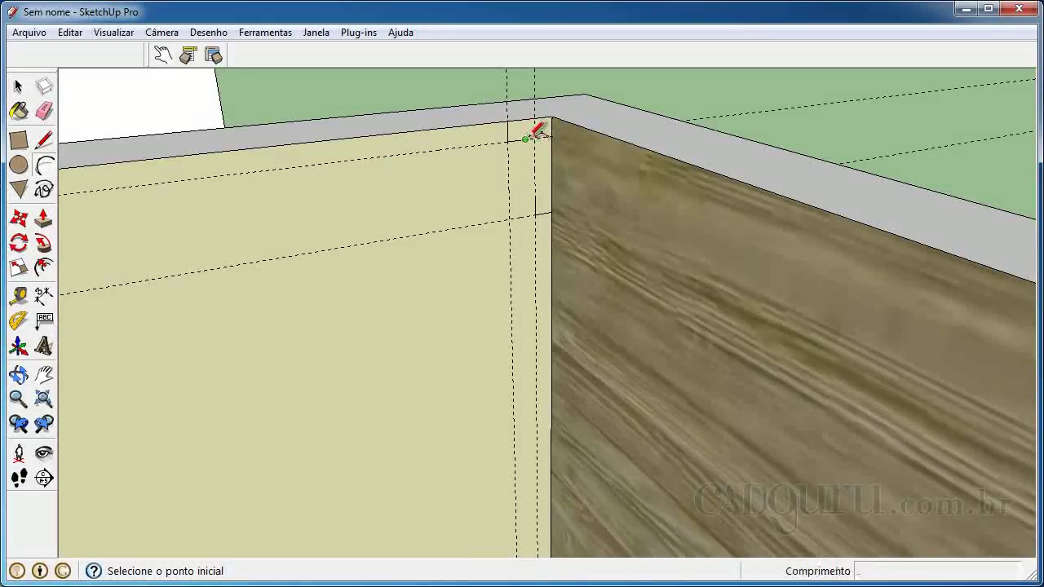
click(535, 196)
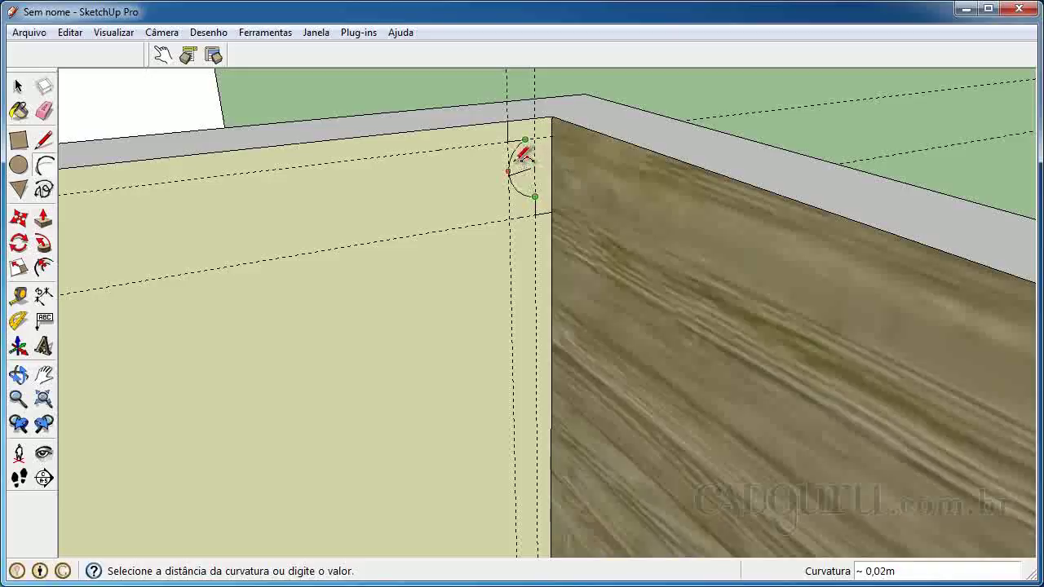
click(520, 158)
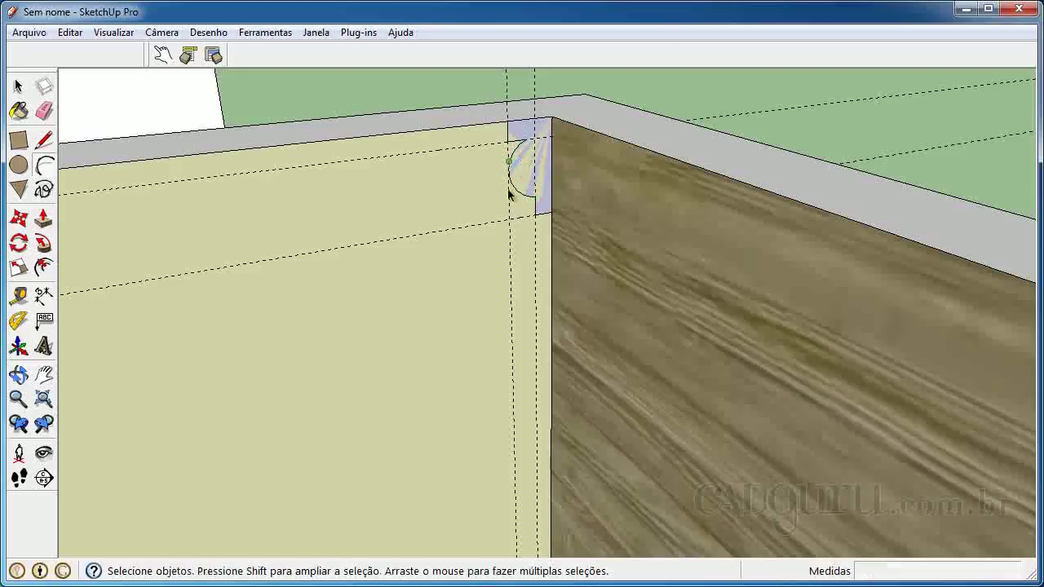
Step: Push/Pull the molding profile along the top of the wood-clad wall to its far end
middle_drag(524, 168, 555, 245)
key(space)
click(519, 167)
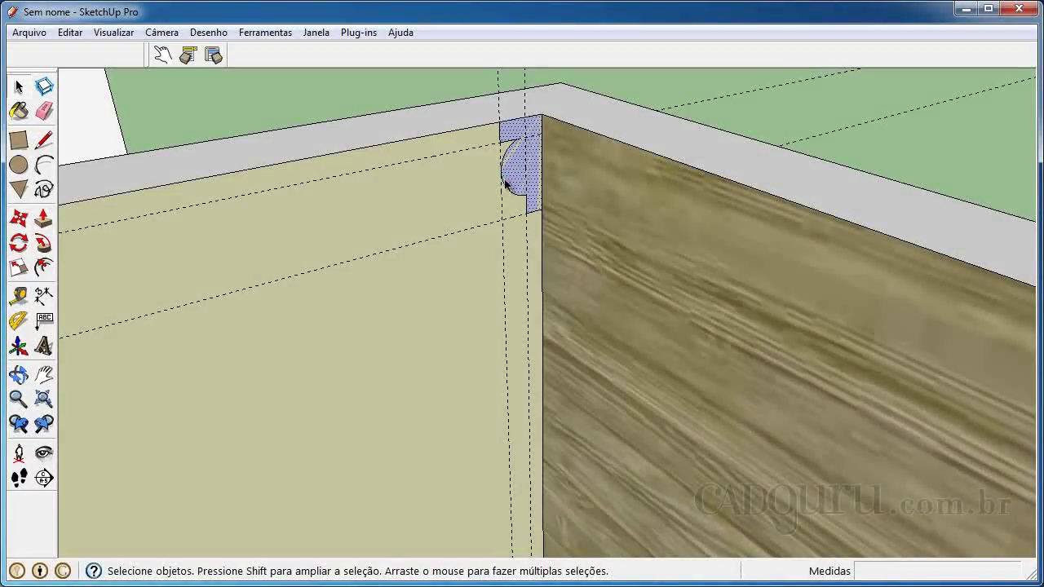
key(p)
click(517, 174)
middle_drag(576, 226, 315, 268)
click(789, 273)
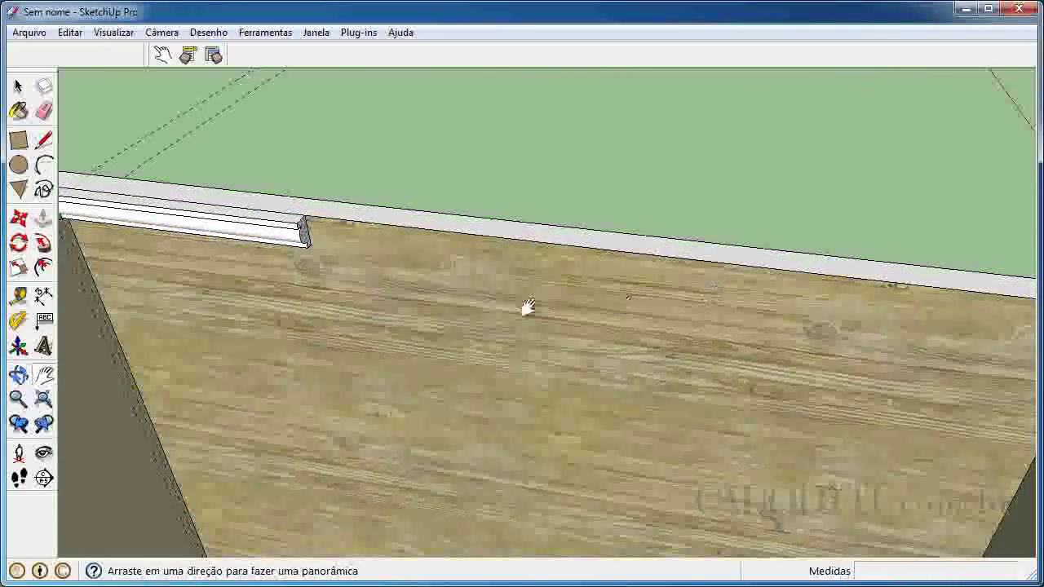
shift+middle_drag(624, 303, 450, 310)
click(907, 343)
Step: Select the whole molding and choose the material 0117_branco_fantasma from the Cores com nome collection for it
key(space)
middle_drag(659, 347, 623, 305)
click(620, 303)
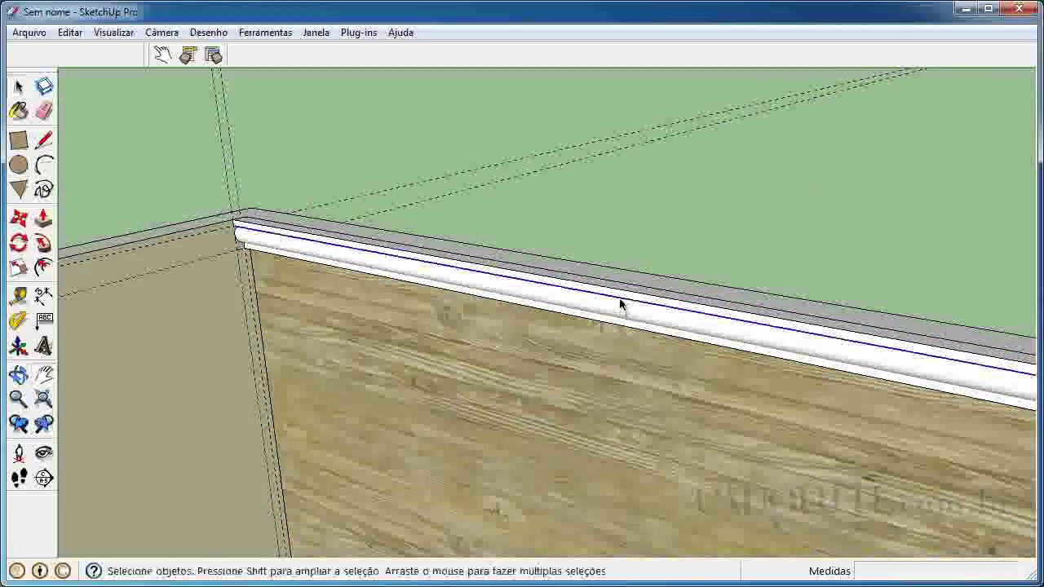
double_click(621, 303)
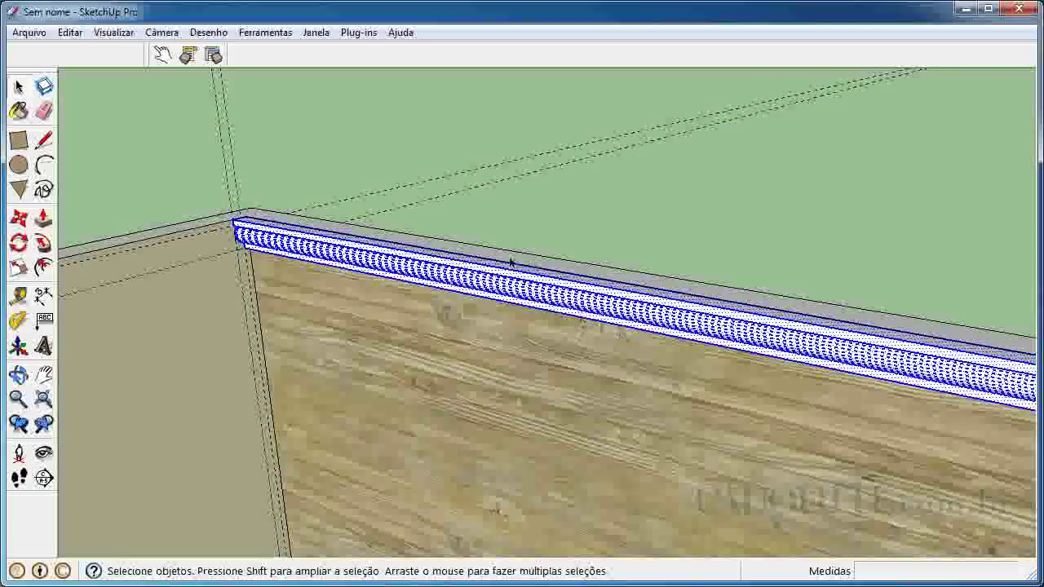
click(19, 111)
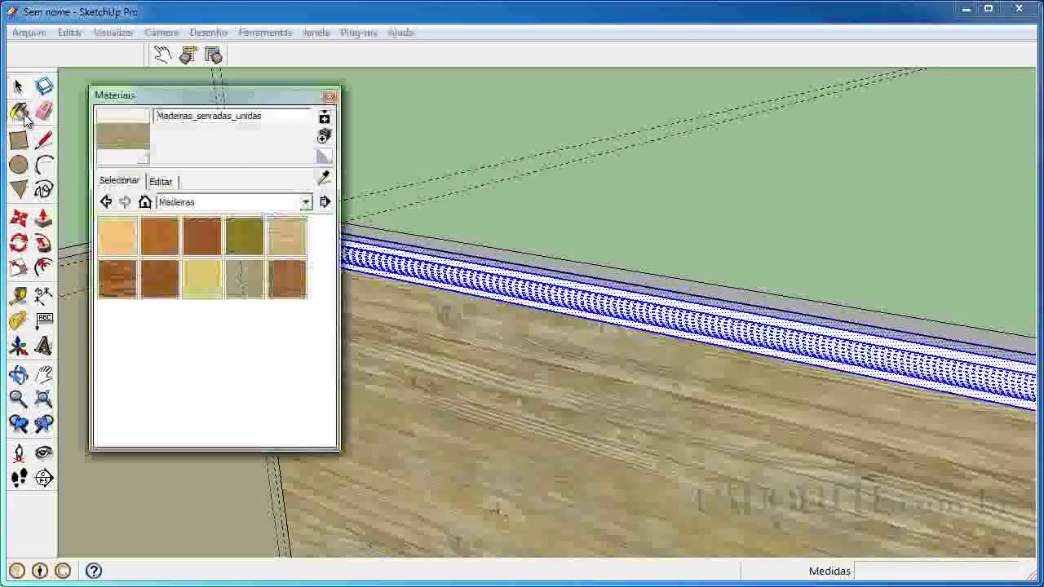
click(306, 202)
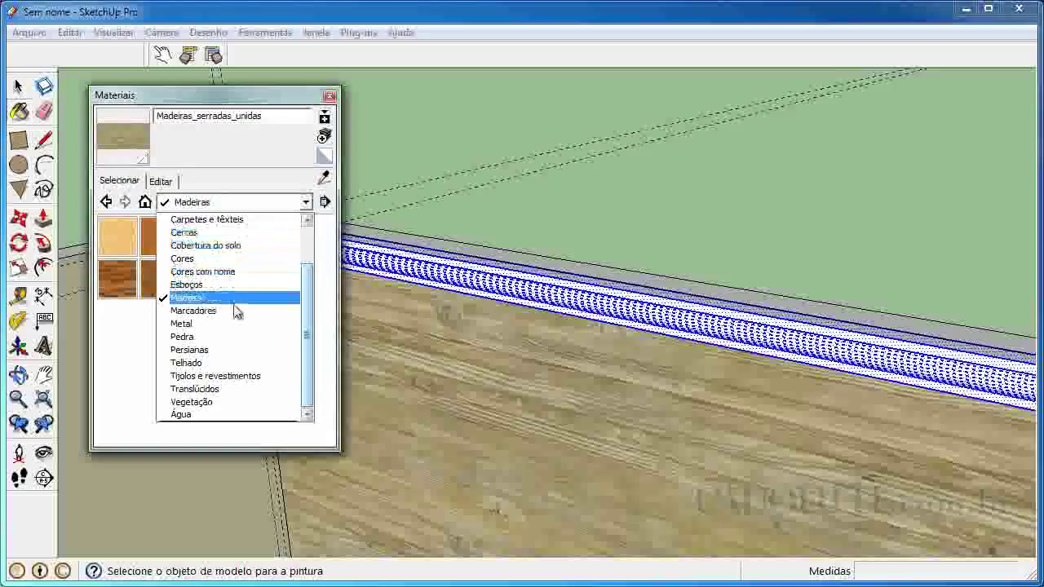
drag(310, 326, 309, 272)
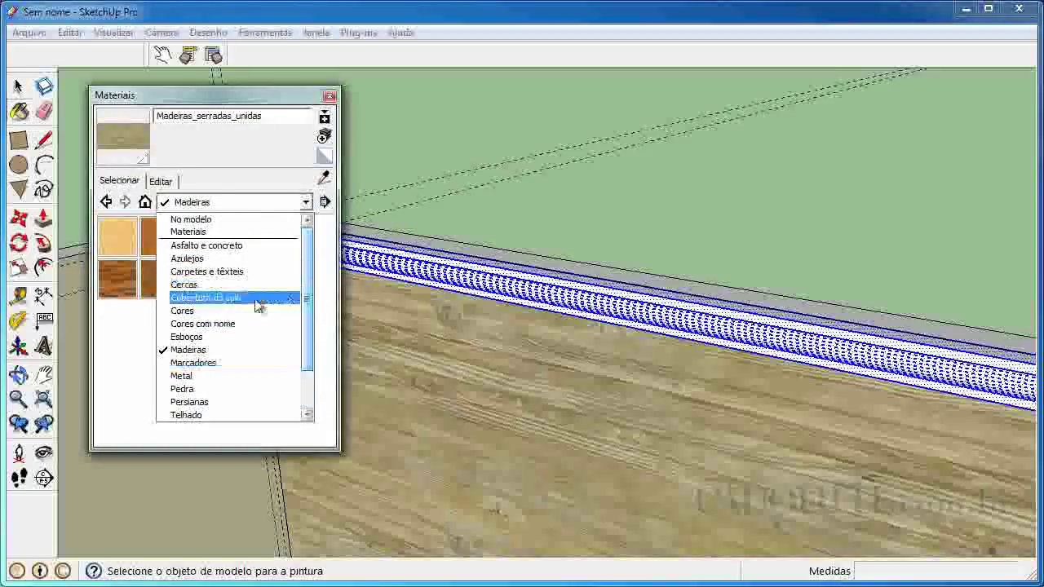
click(202, 324)
drag(327, 237, 341, 389)
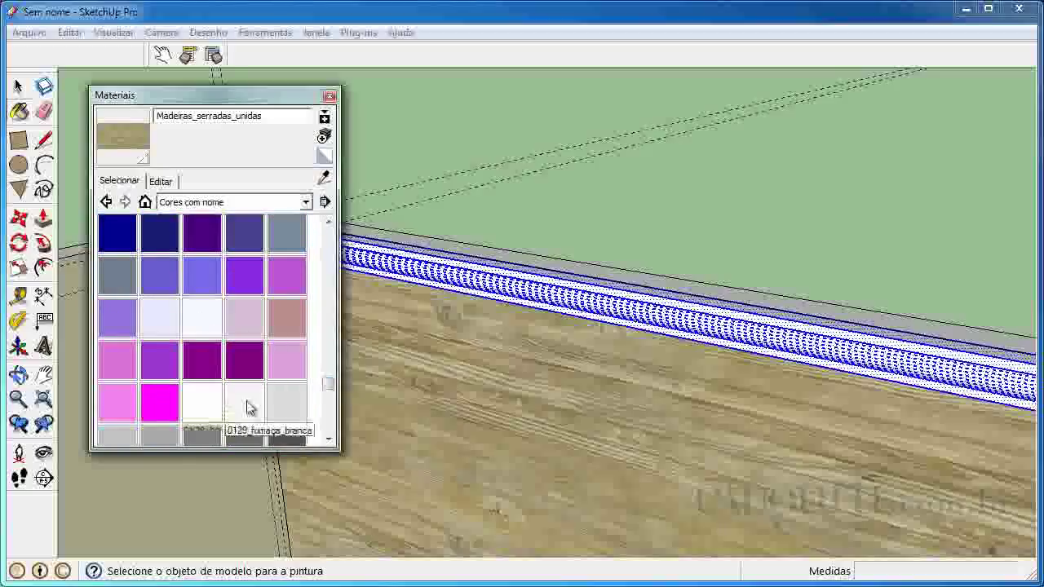
click(201, 319)
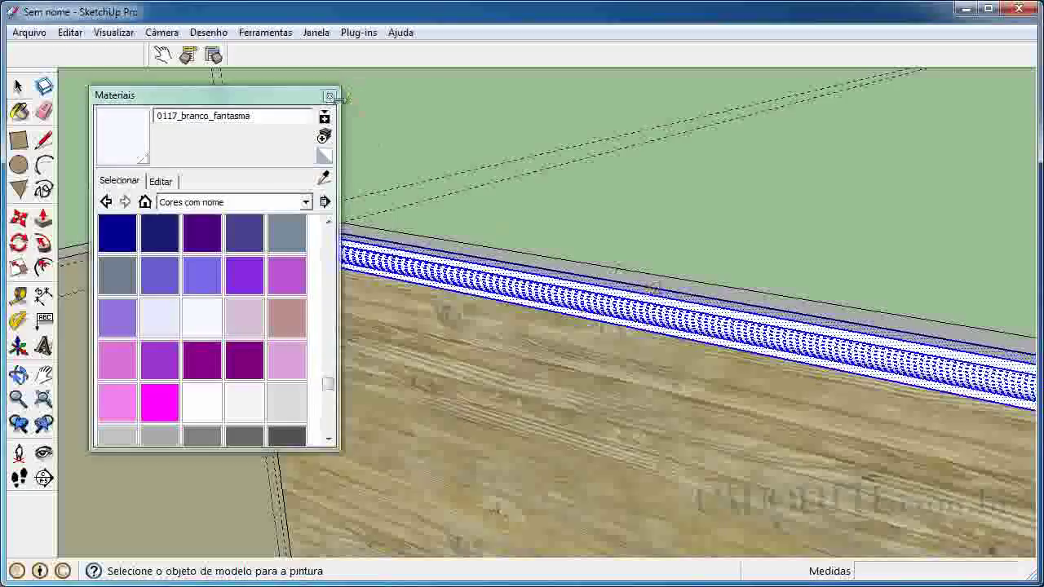
click(330, 96)
key(space)
Step: Turn the selected molding into a component named "acabamente de gesso"
right_click(464, 274)
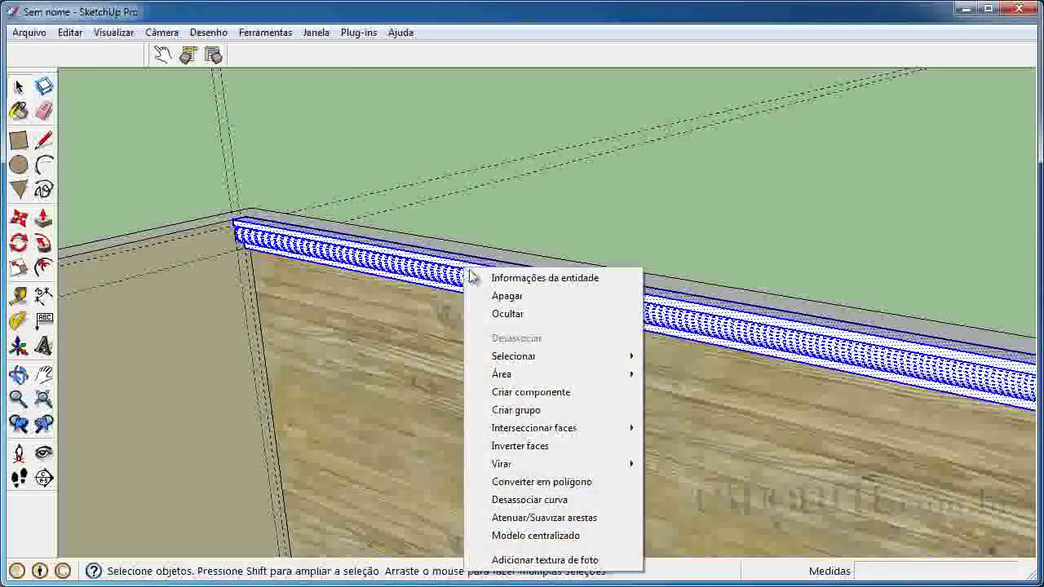
click(545, 393)
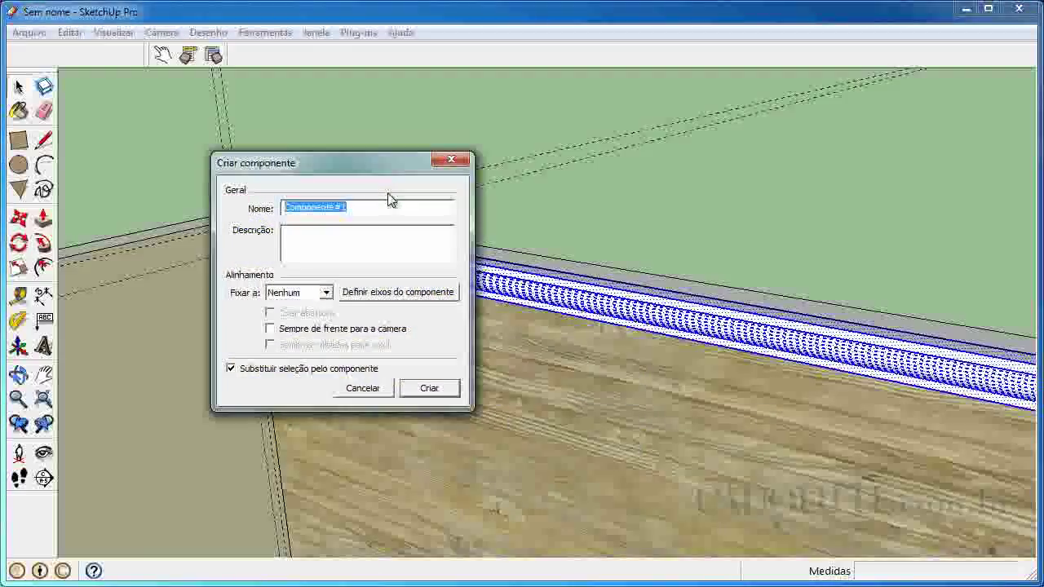
text(acabamente de gesso)
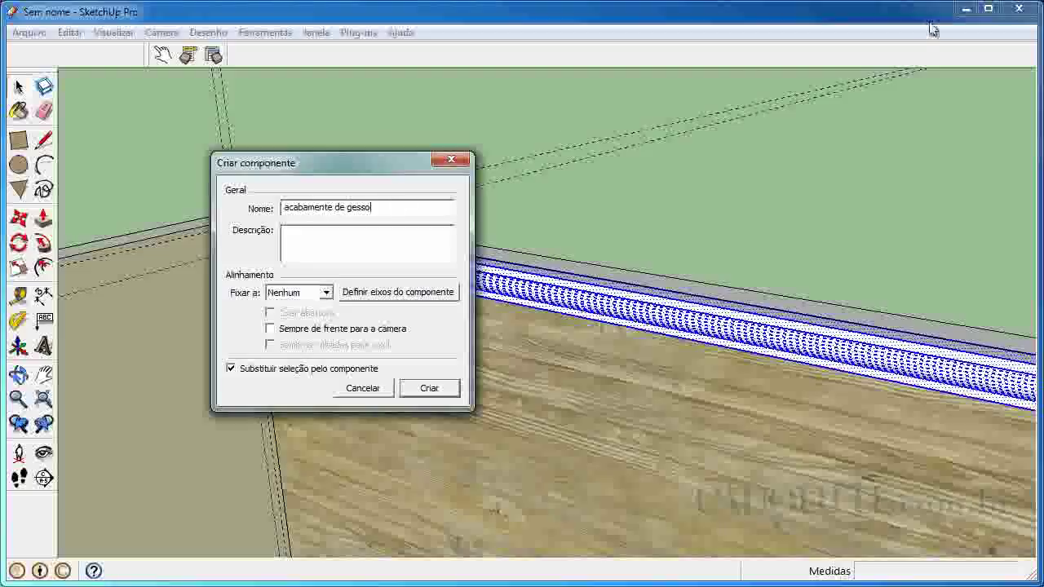
click(430, 389)
middle_drag(459, 275, 501, 273)
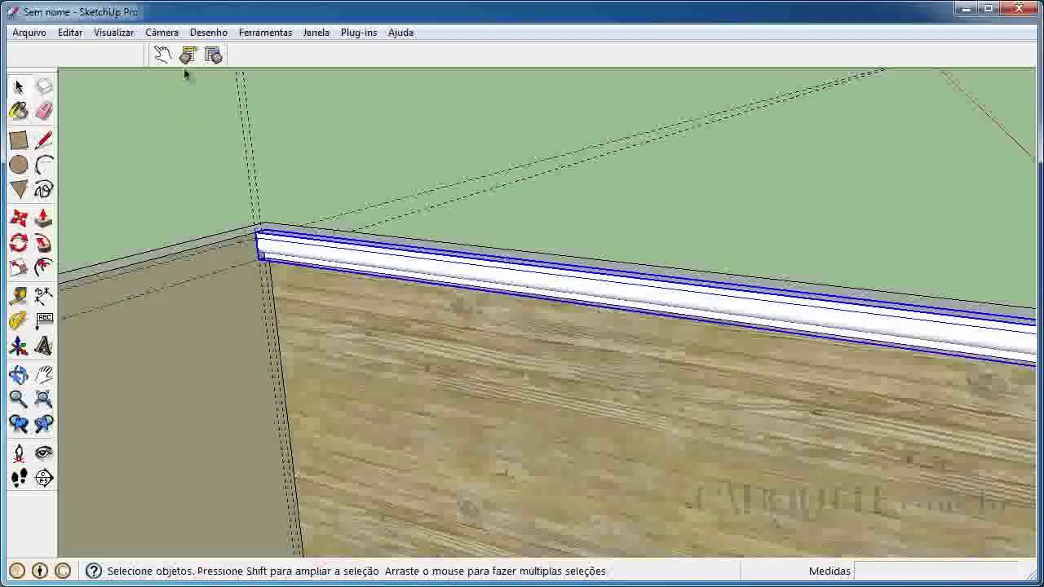
Step: Add a ScaleTool attribute to the selected "acabamente de gesso" component
click(213, 55)
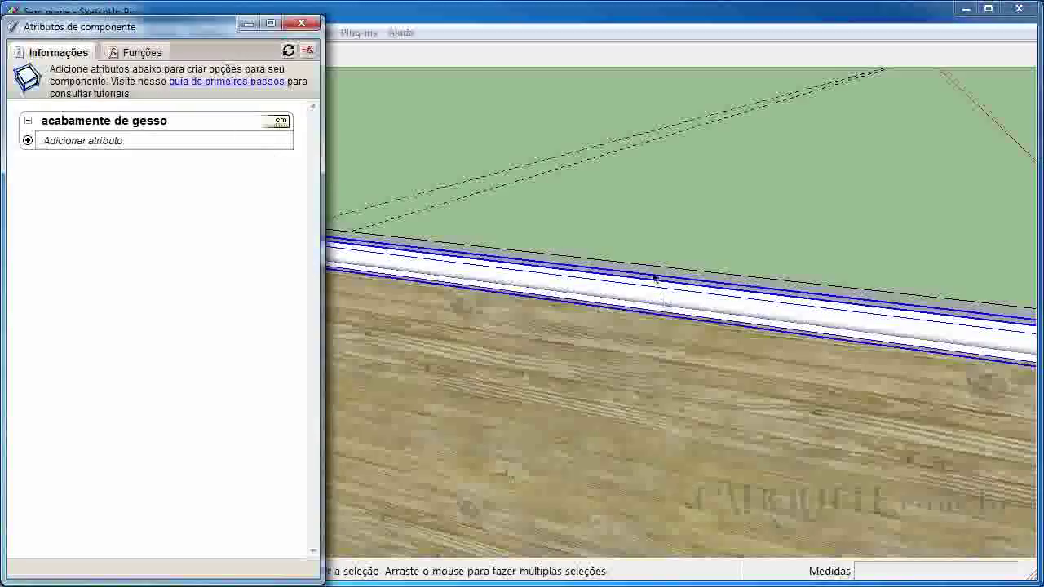
click(31, 143)
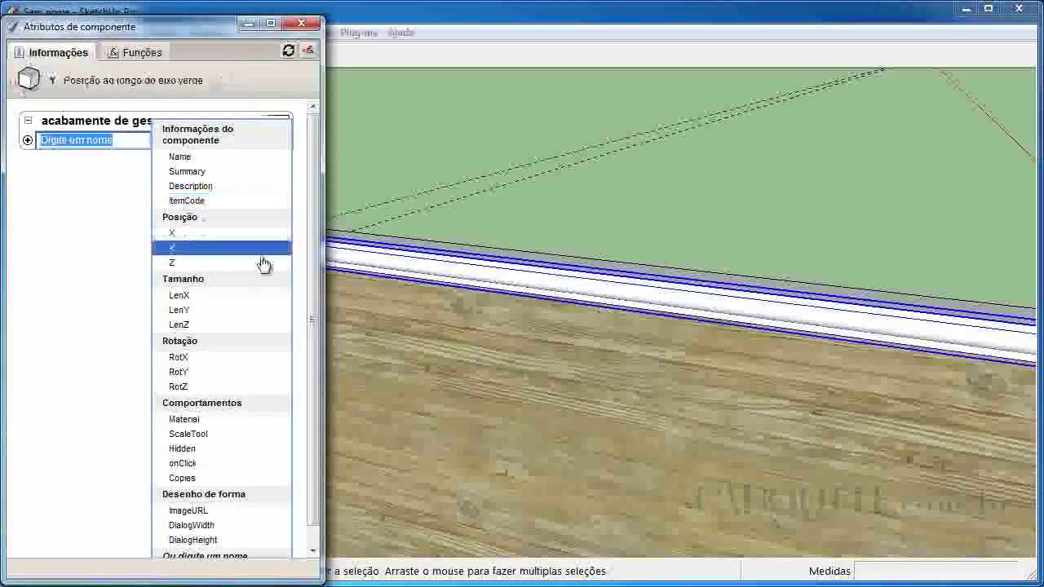
click(224, 439)
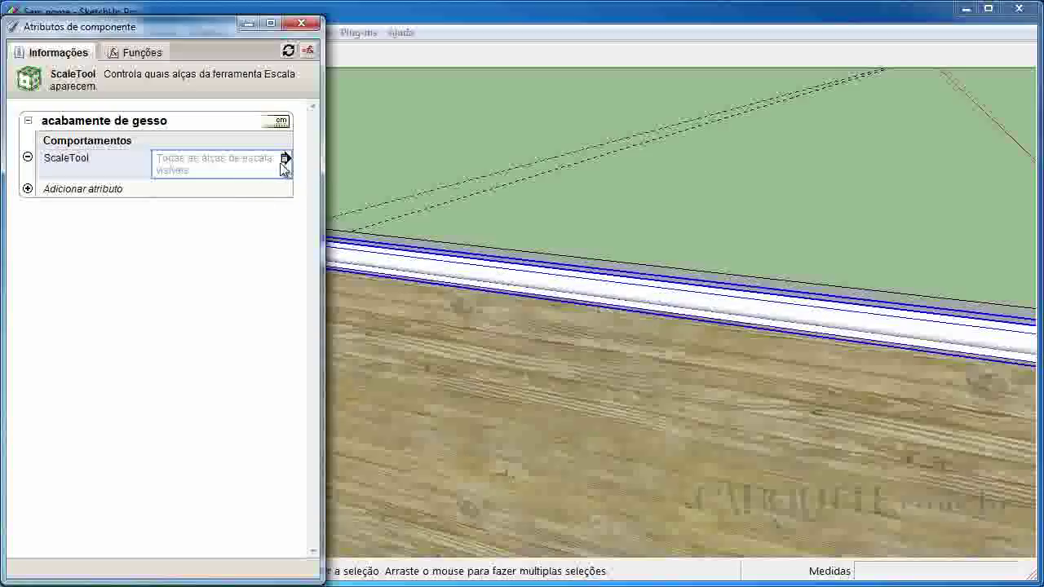
Step: Restrict the molding's ScaleTool attribute to scaling along the green axis (Y) only, disabling all other scale handles, and apply it
click(286, 161)
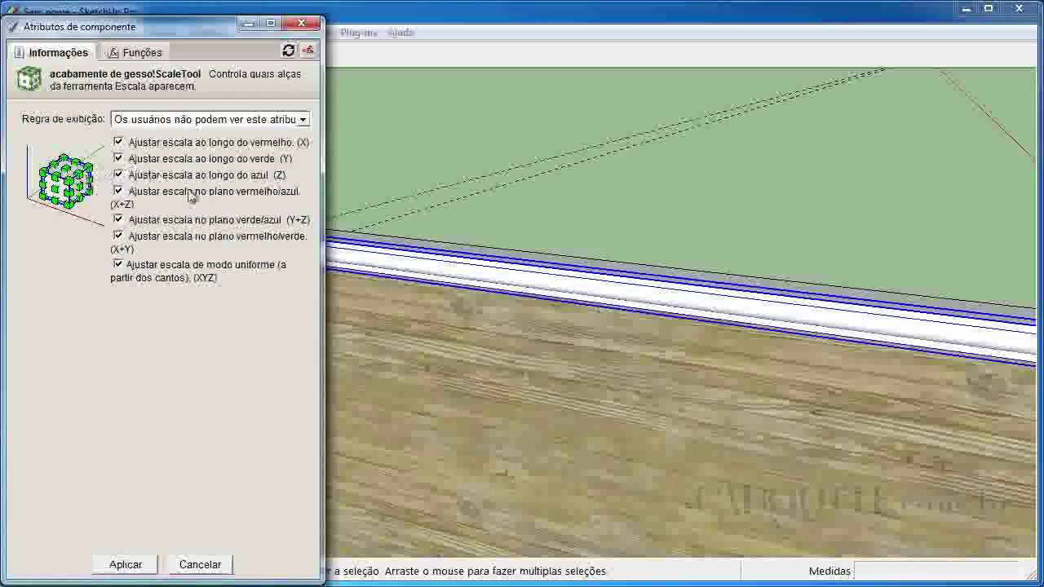
click(118, 144)
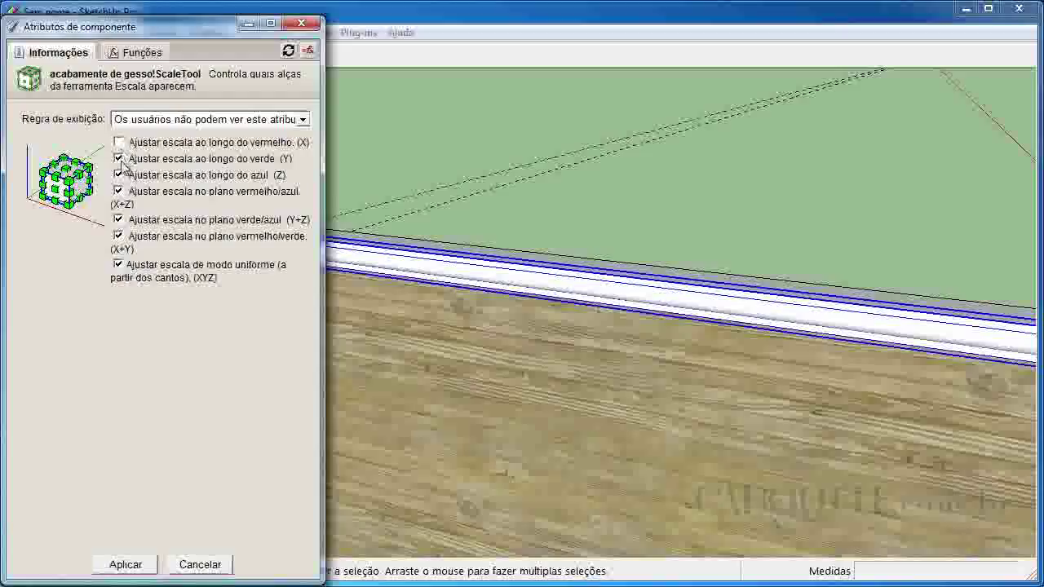
click(118, 191)
click(118, 219)
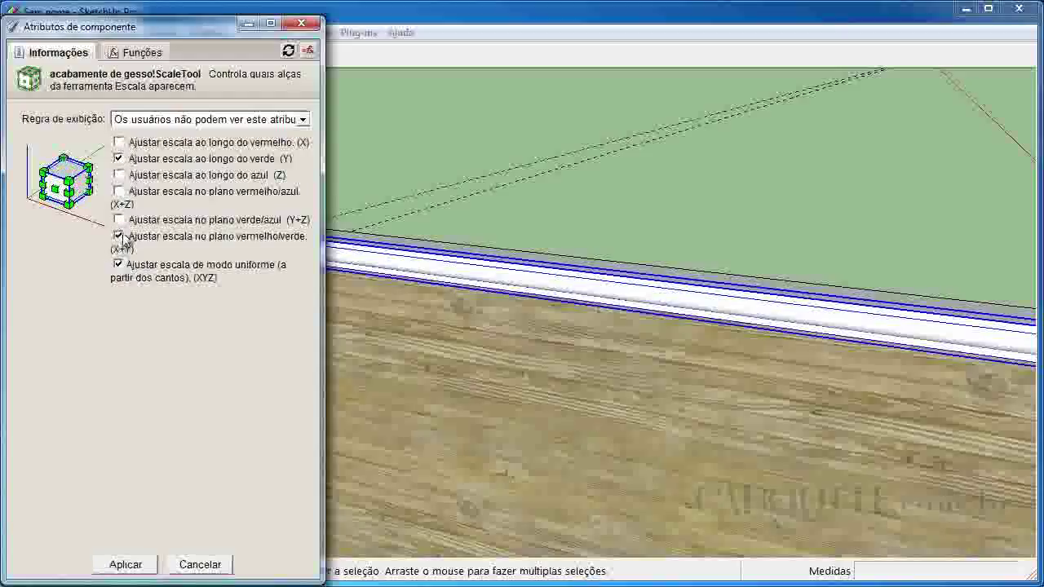
click(118, 265)
click(124, 564)
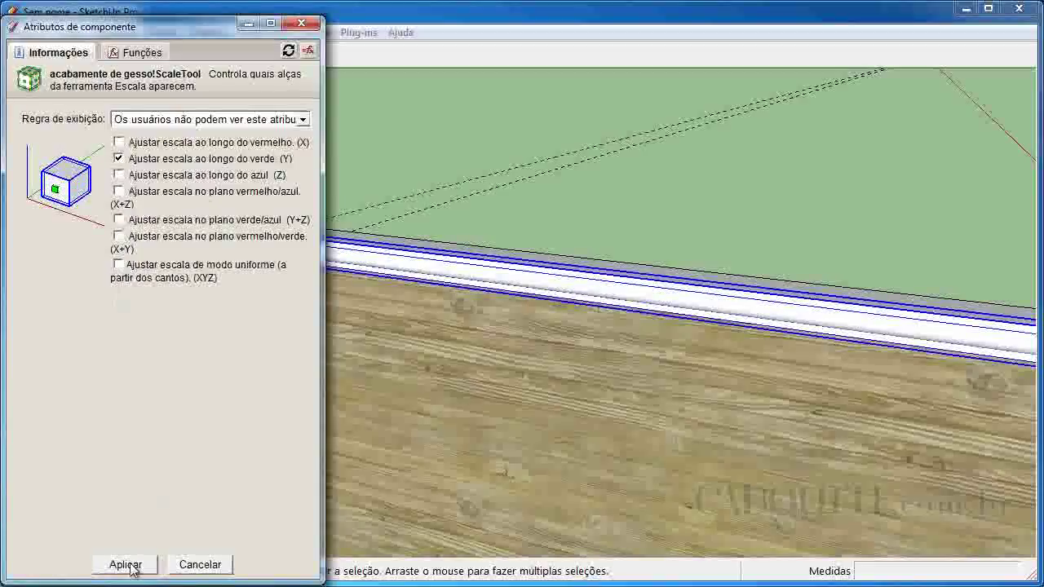
Step: Try the Scale tool on the molding to check its remaining handles along its length, and close the component attributes window
middle_drag(560, 194, 520, 286)
scroll(758, 384, up, 1)
key(s)
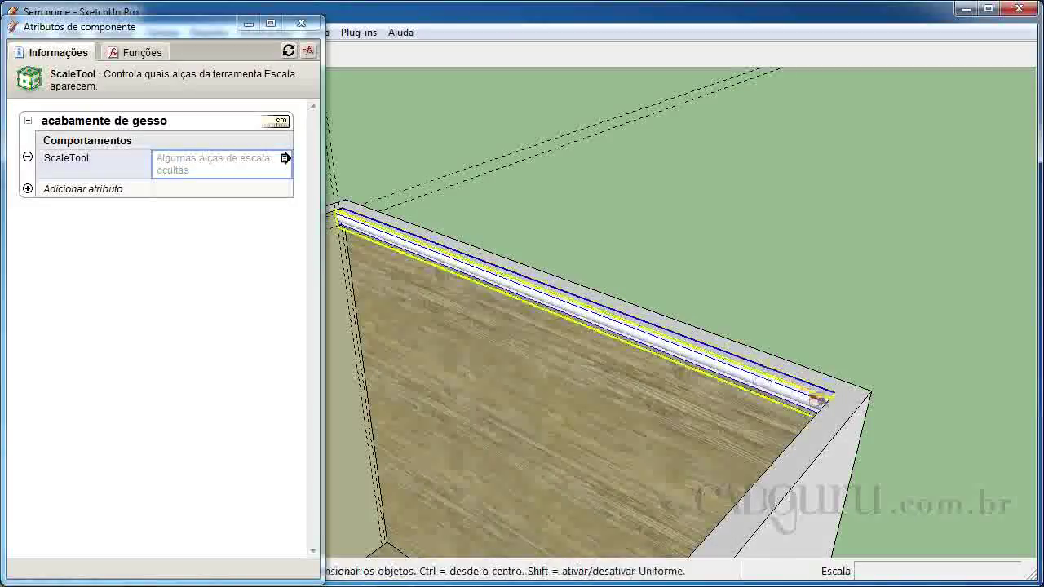
mouse_move(829, 411)
mouse_down()
mouse_move(938, 445)
mouse_move(692, 365)
mouse_move(808, 405)
mouse_move(838, 400)
mouse_up()
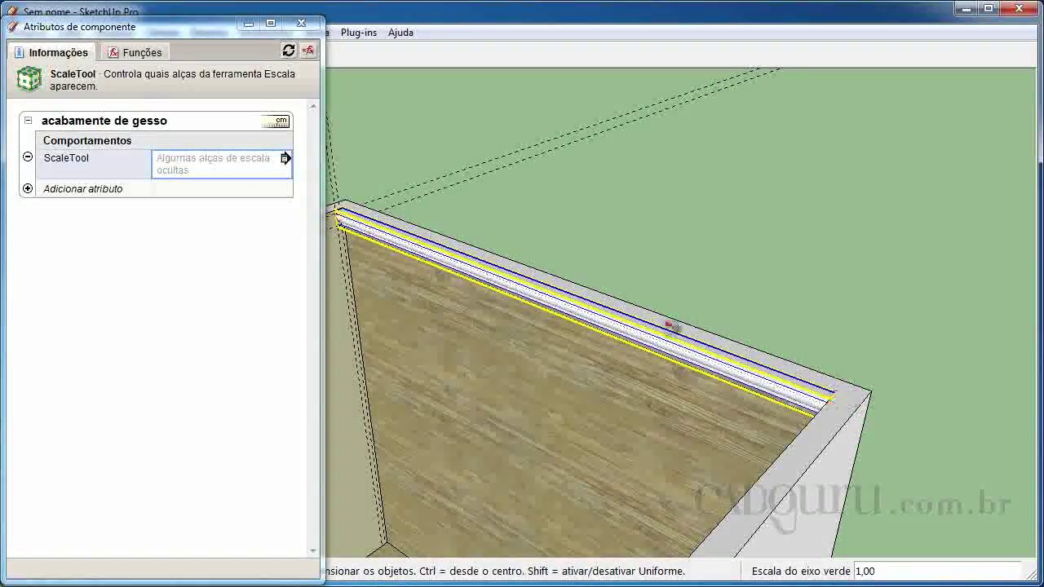
middle_drag(652, 297, 629, 298)
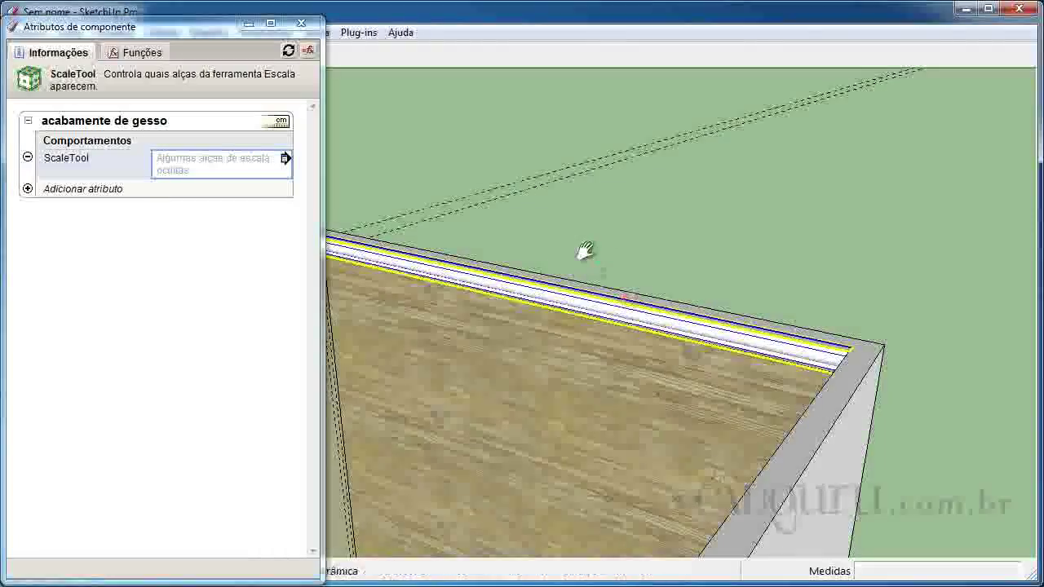
middle_drag(583, 252, 678, 205)
shift+middle_drag(709, 280, 660, 226)
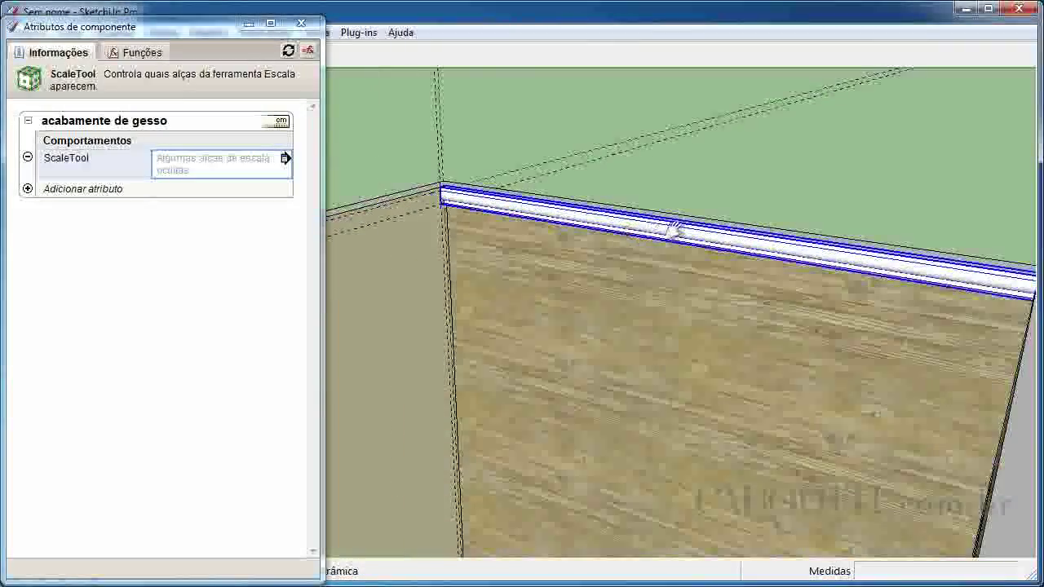
shift+middle_drag(489, 169, 550, 211)
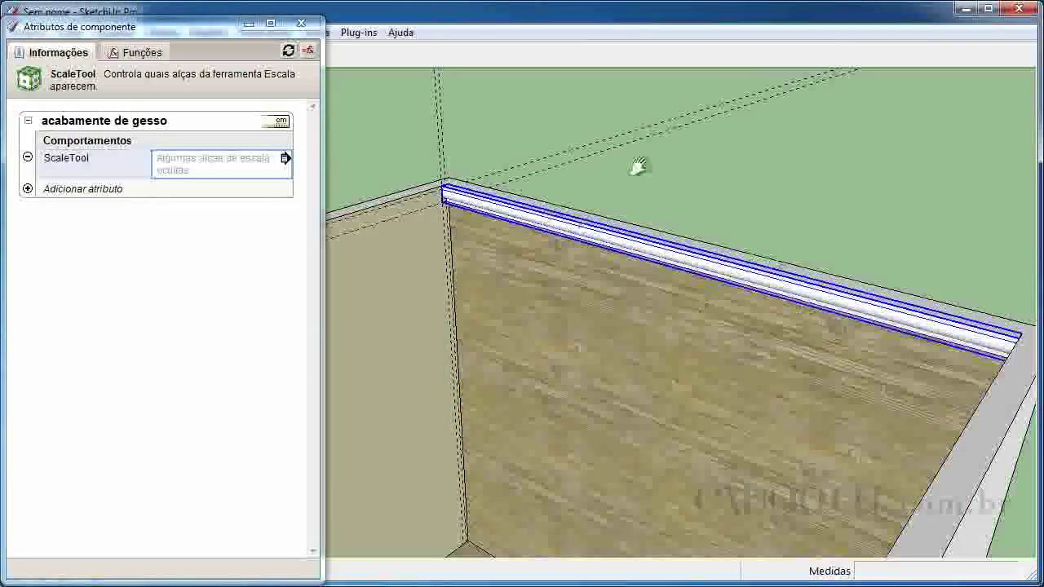
shift+middle_drag(737, 205, 718, 147)
middle_drag(742, 244, 450, 191)
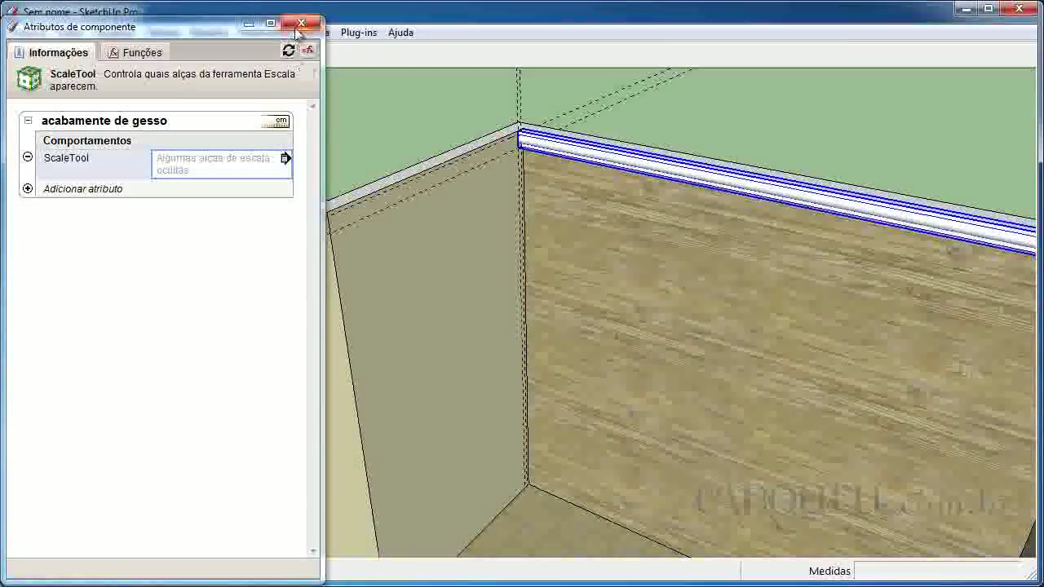
click(301, 22)
Step: Erase the two old vertical guides beside the corner of the plain wall and the wood-clad wall
shift+middle_drag(799, 319, 760, 297)
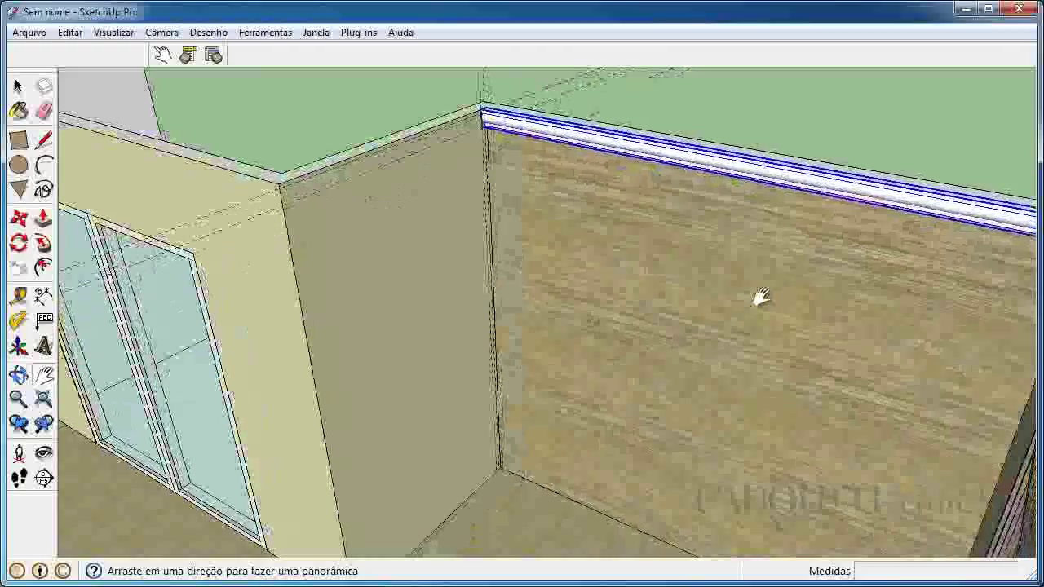
scroll(760, 298, down, 3)
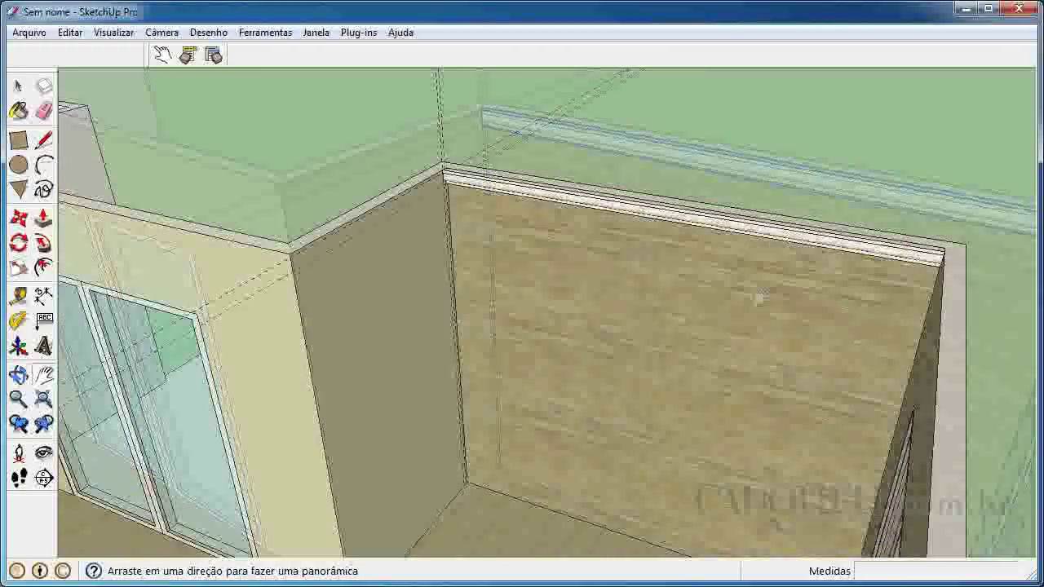
shift+middle_drag(471, 497, 399, 381)
scroll(473, 432, up, 5)
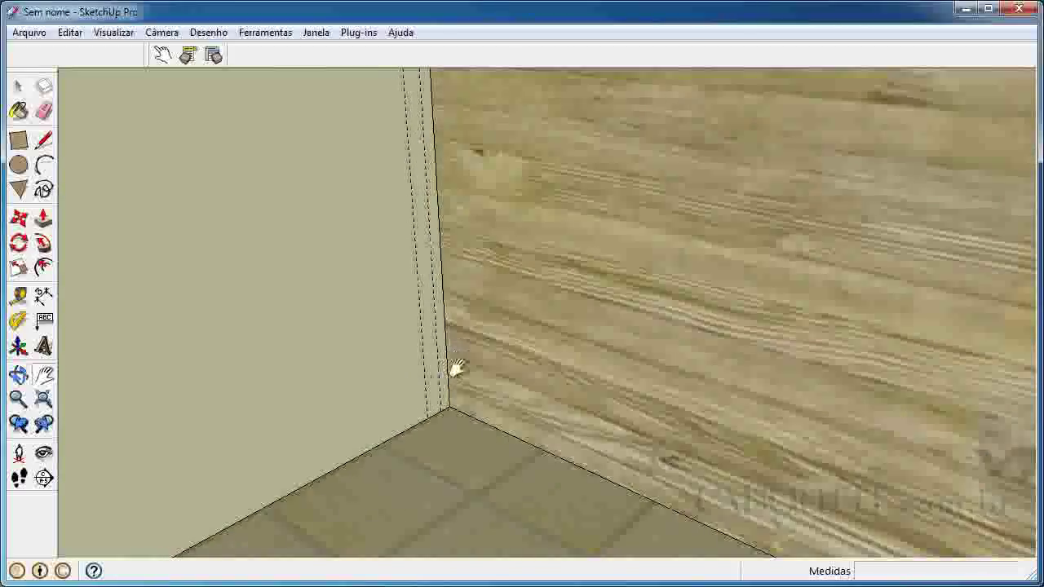
key(e)
drag(439, 344, 424, 345)
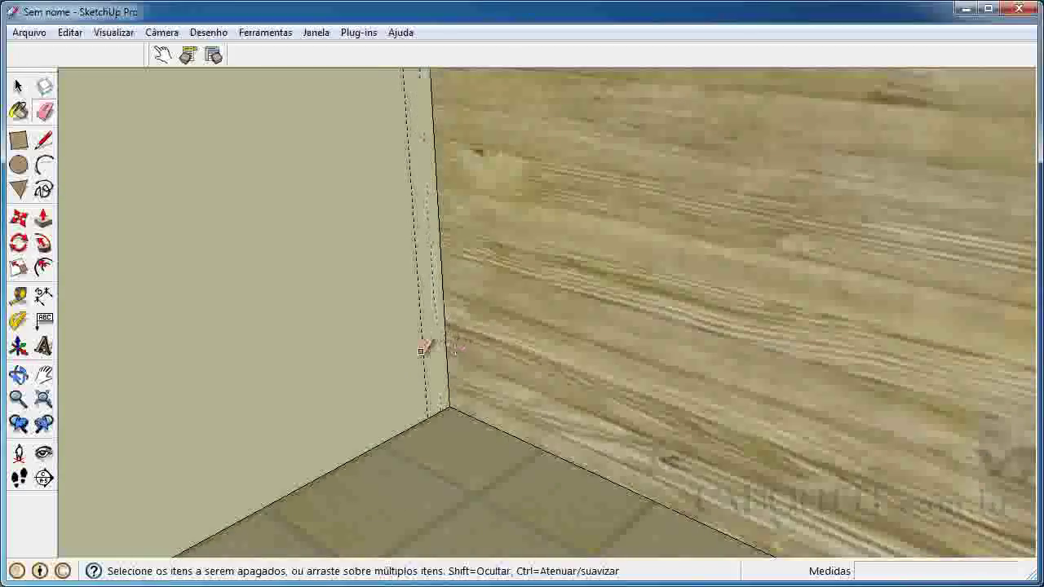
click(422, 351)
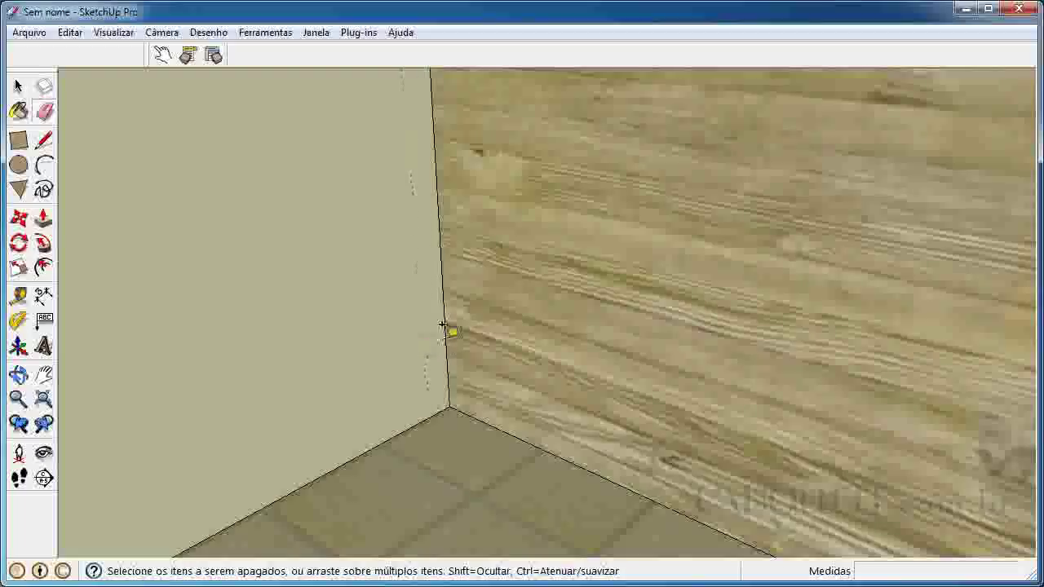
Step: Place a vertical guide on the plain wall 0.01 m from the corner edge with the Tape Measure
key(t)
click(444, 330)
text(01)
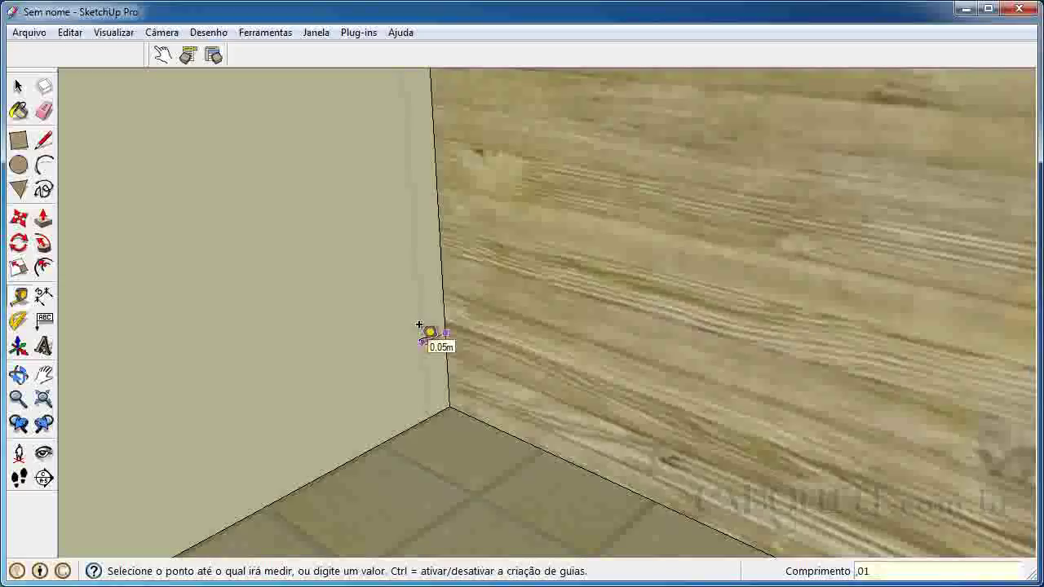
key(Return)
Step: Place a horizontal guide on the plain wall above its floor edge to mark the baseboard height
scroll(424, 335, up, 2)
middle_drag(443, 354, 397, 367)
scroll(424, 392, up, 1)
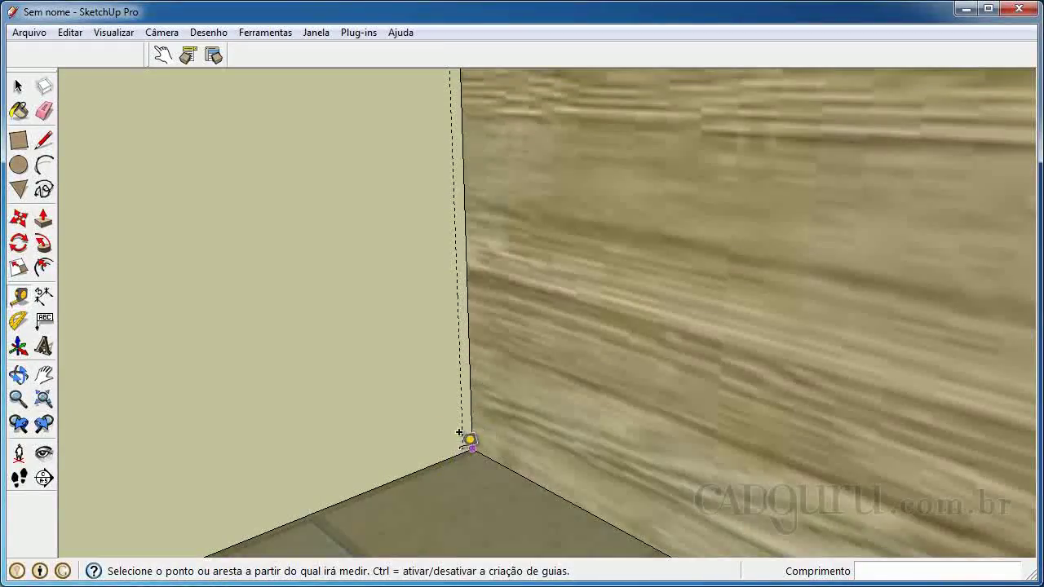
click(450, 456)
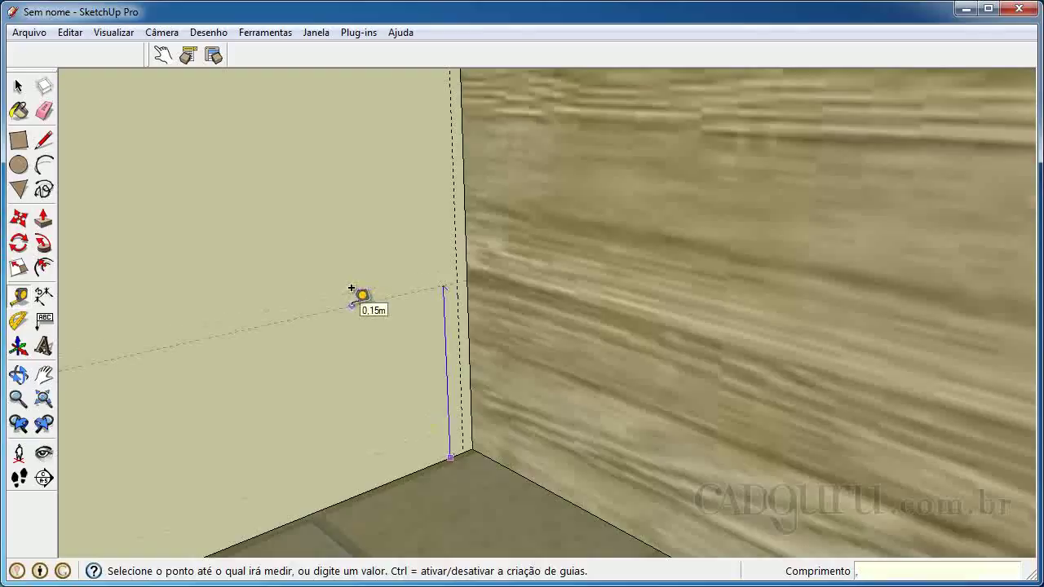
key(Return)
Step: Add a vertical guide 0.005 m from the corner edge and a horizontal guide 0.01 m below the baseboard height guide
scroll(352, 289, up, 1)
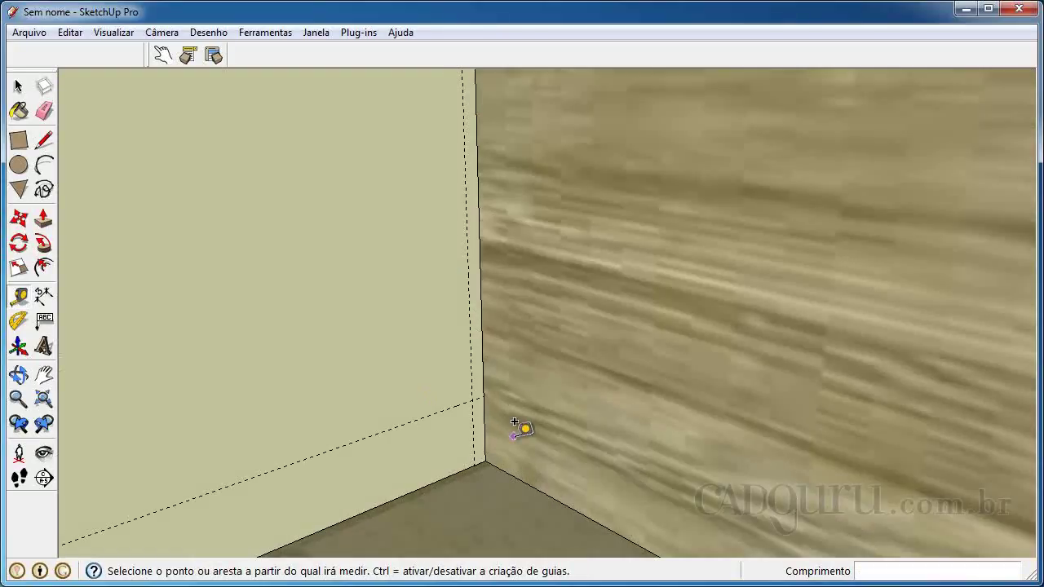
click(481, 343)
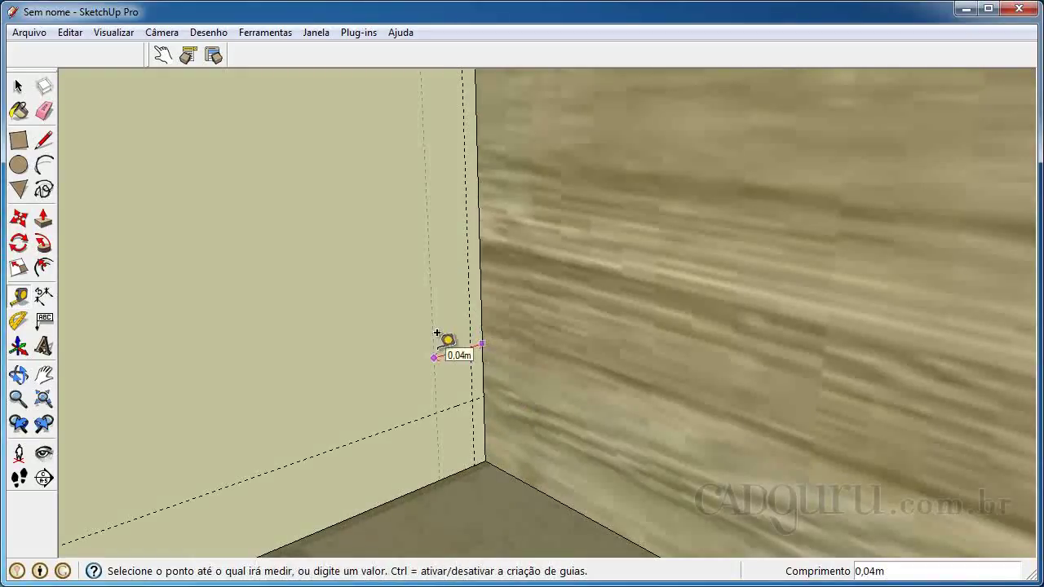
text(,005)
key(Return)
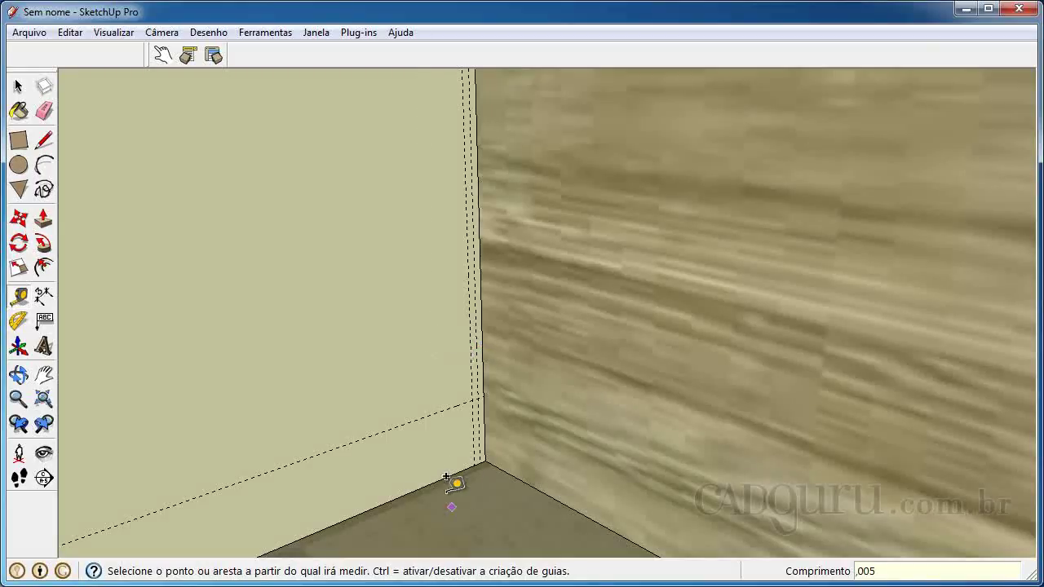
click(427, 416)
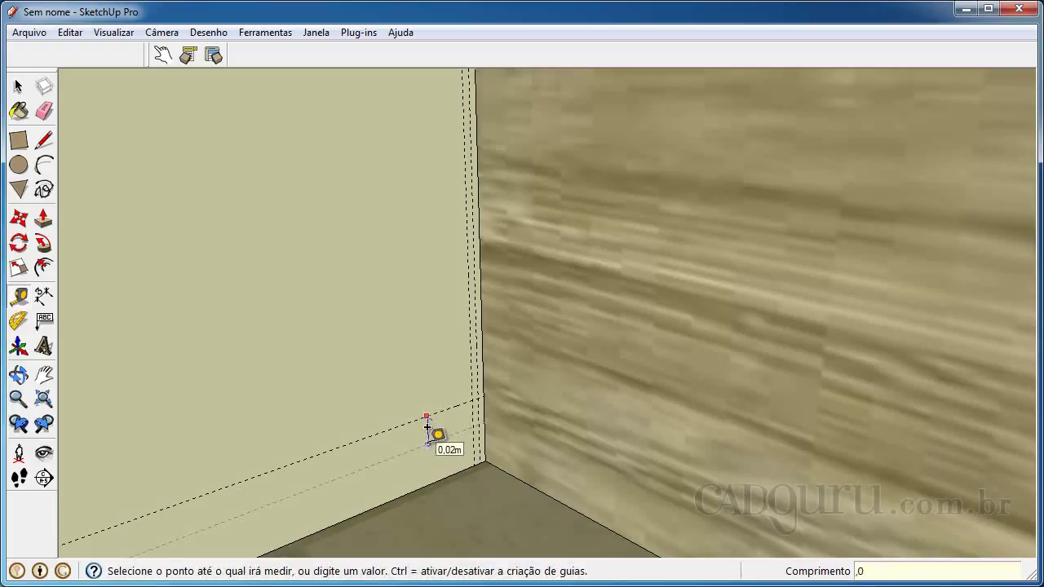
key(Return)
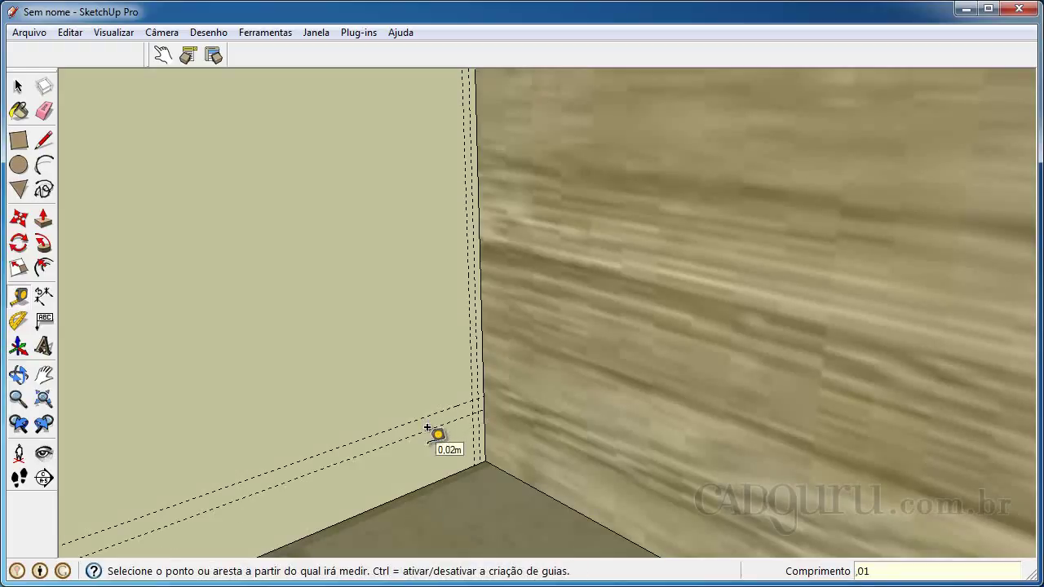
Step: Draw the stepped baseboard profile with lines along the guide intersections, from the floor edge up to the corner edge
key(l)
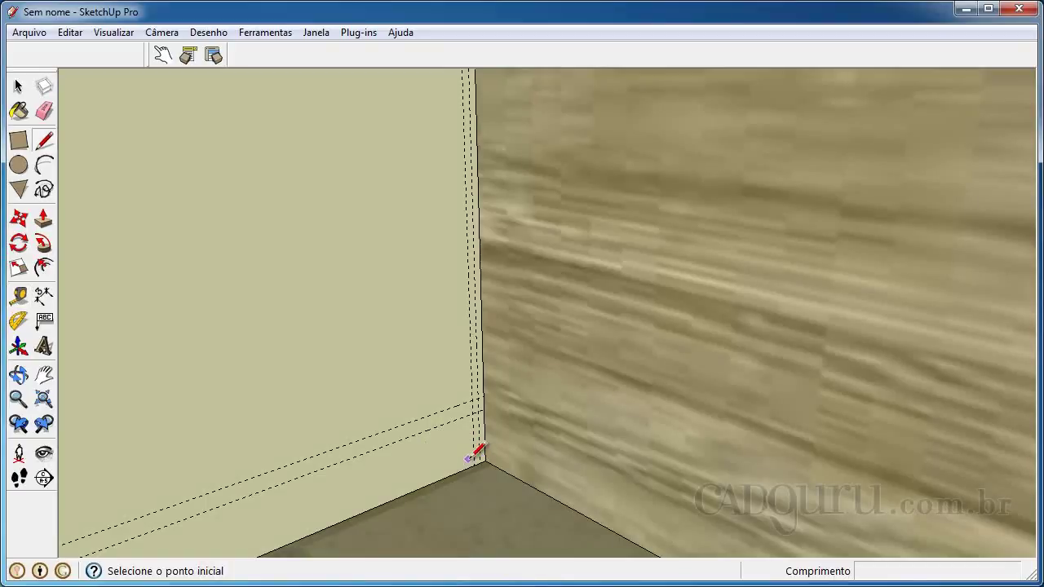
click(473, 466)
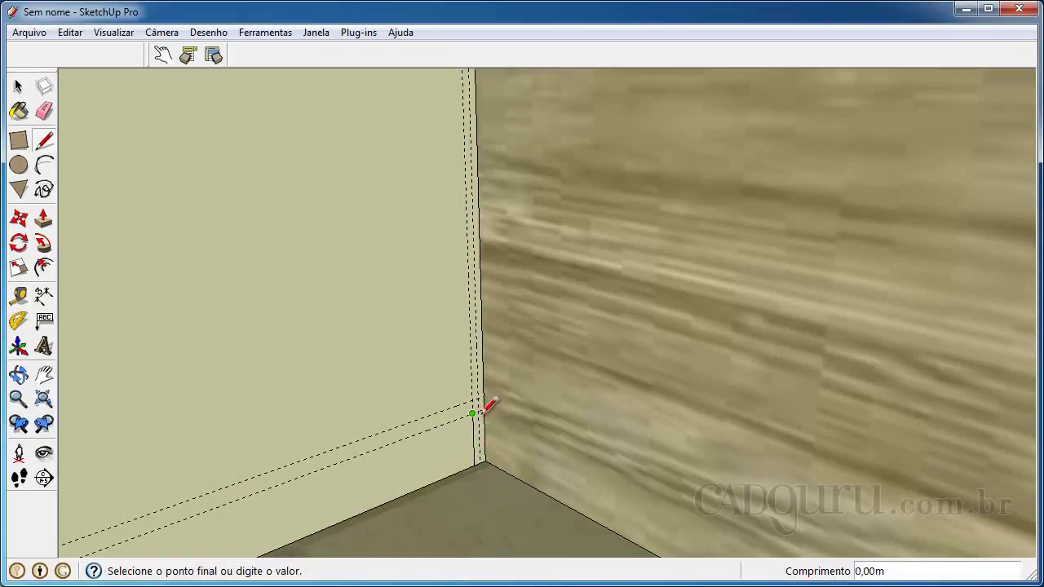
scroll(490, 404, down, 3)
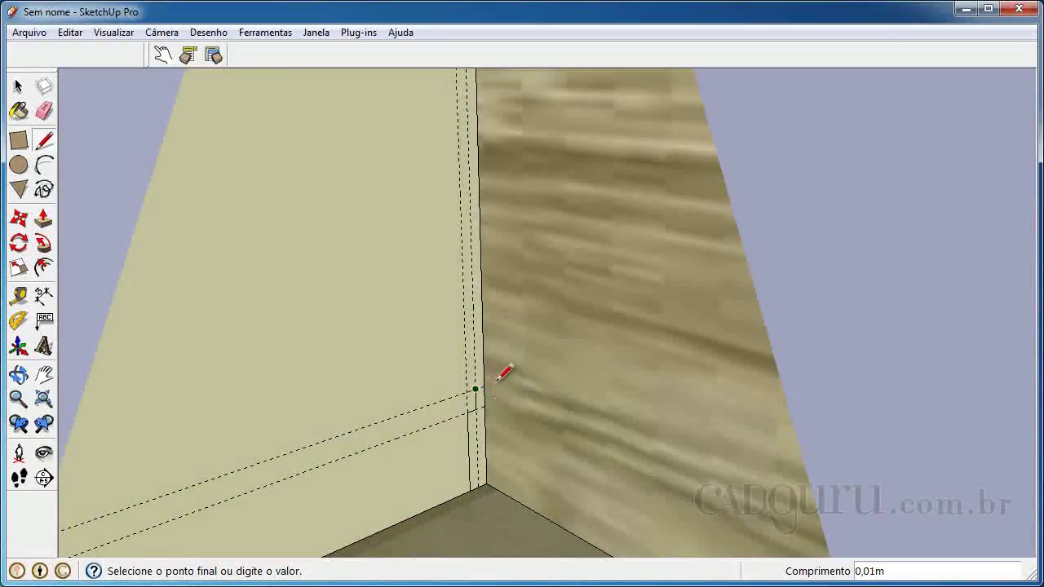
middle_drag(494, 377, 441, 285)
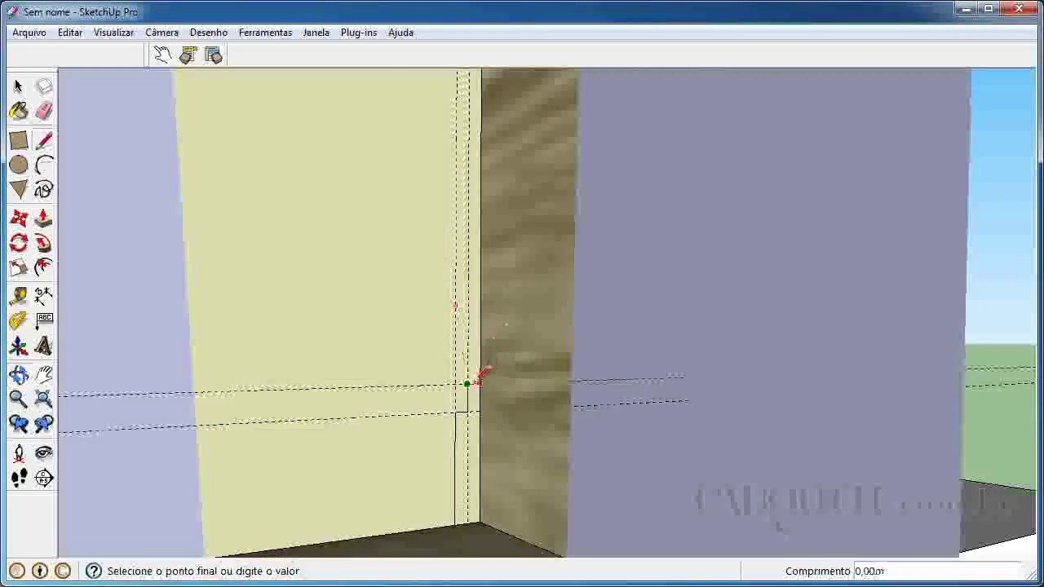
click(466, 516)
key(space)
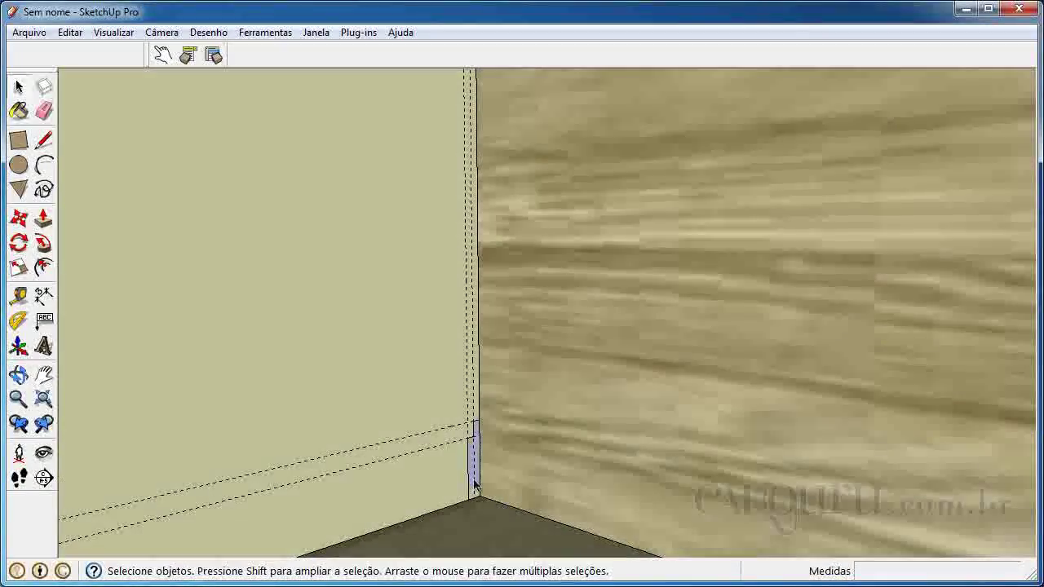
Step: Push/Pull the baseboard profile 3.00 m along the foot of the wood-clad wall to its far end
key(p)
drag(472, 472, 560, 482)
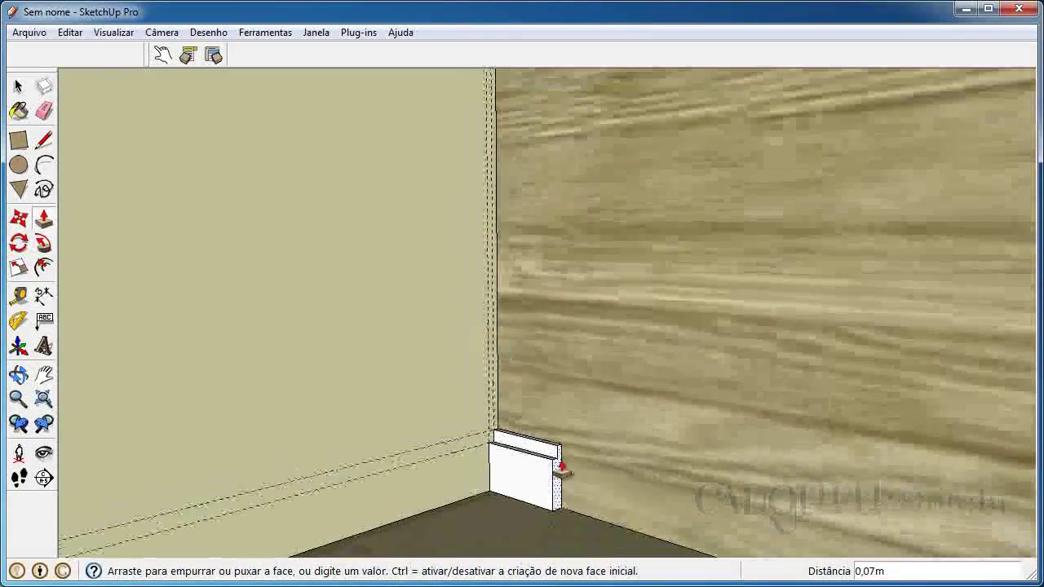
scroll(562, 466, down, 5)
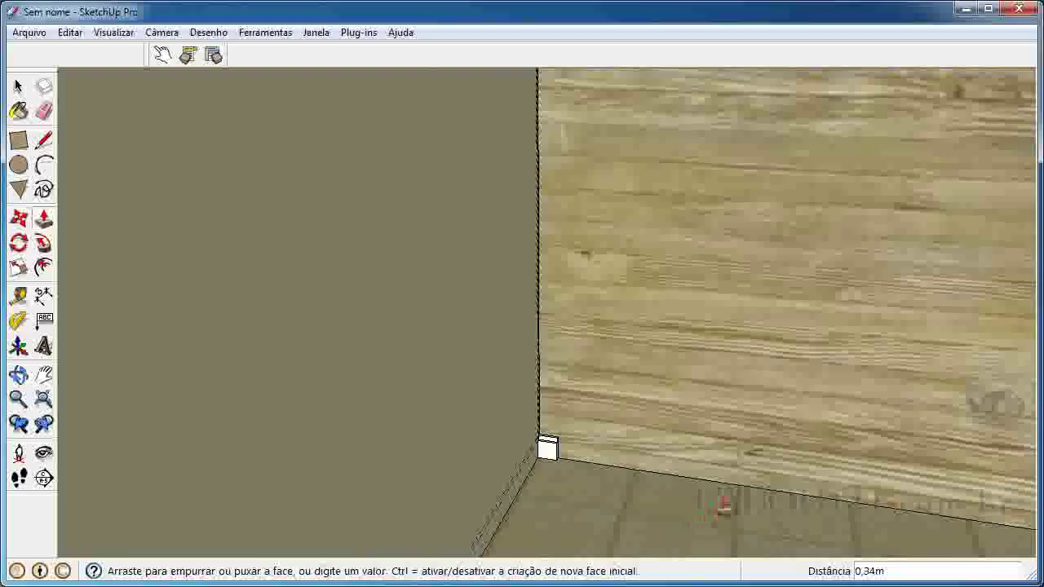
middle_drag(722, 506, 990, 362)
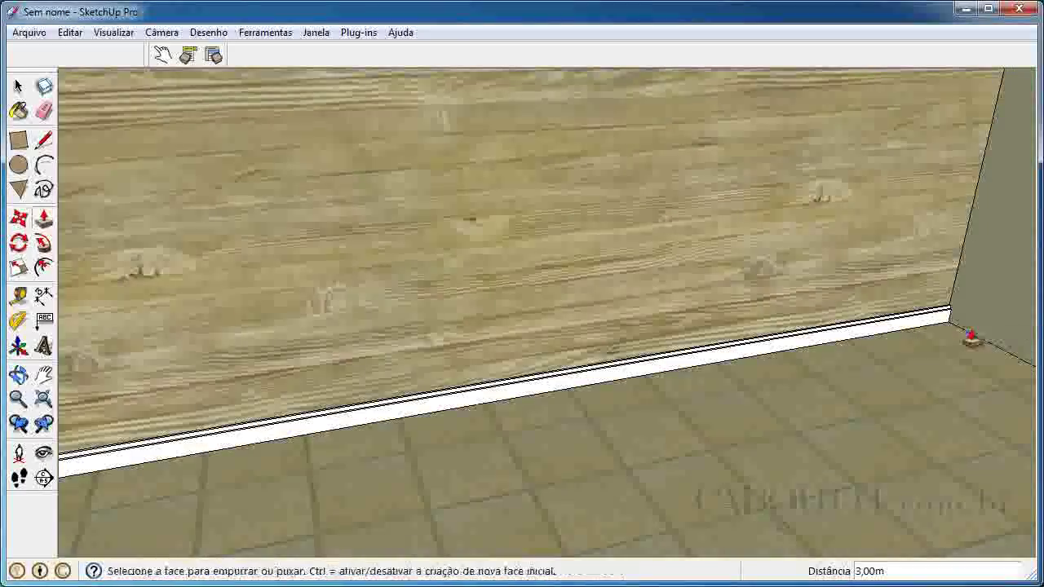
Step: Select the whole baseboard and paint it with the light grey 0130_cinza_claro from the named colors
key(space)
middle_drag(856, 334, 683, 303)
shift+middle_drag(233, 109, 473, 377)
click(427, 386)
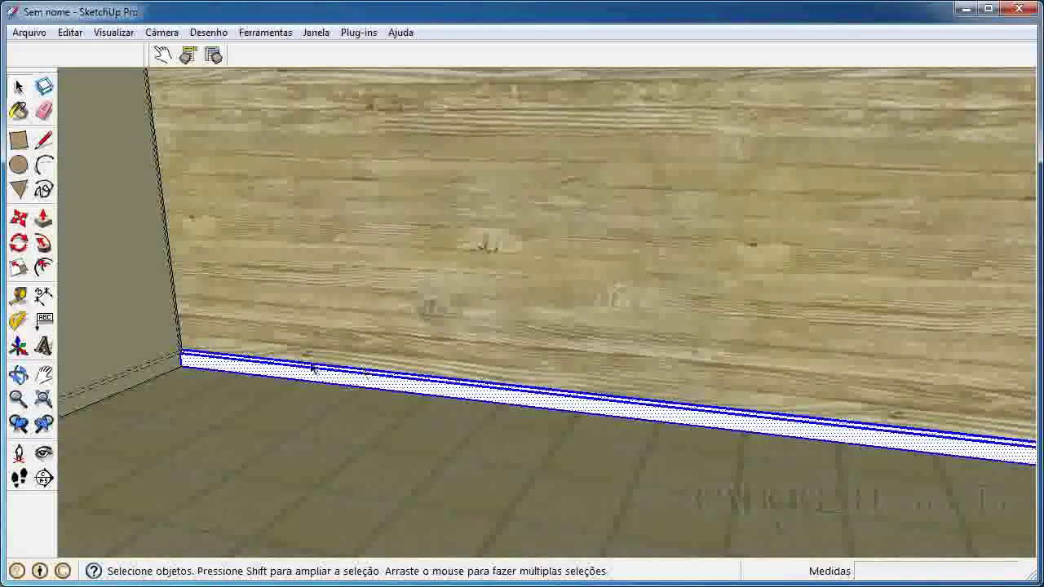
click(18, 112)
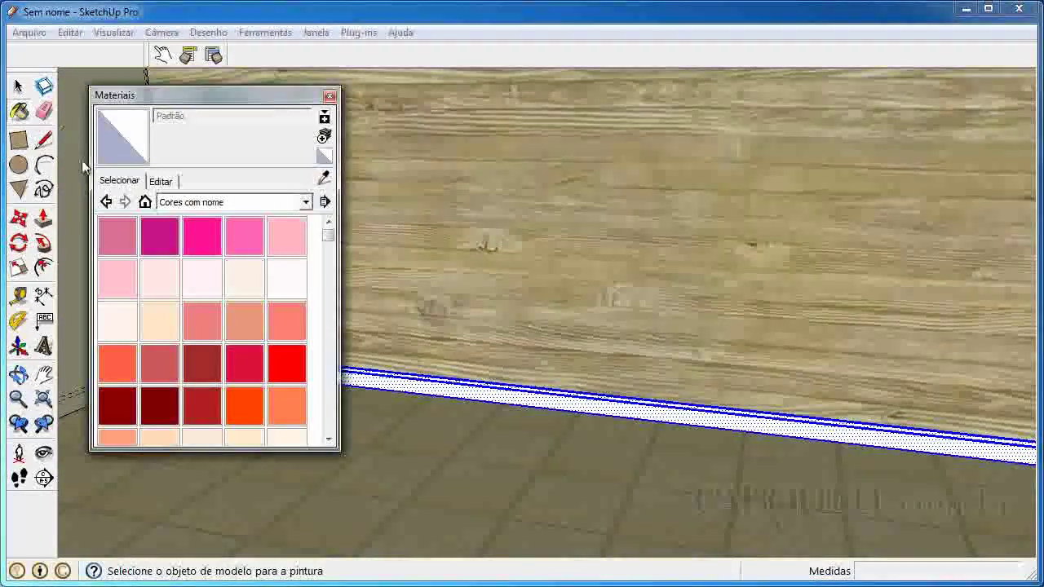
scroll(328, 261, down, 10)
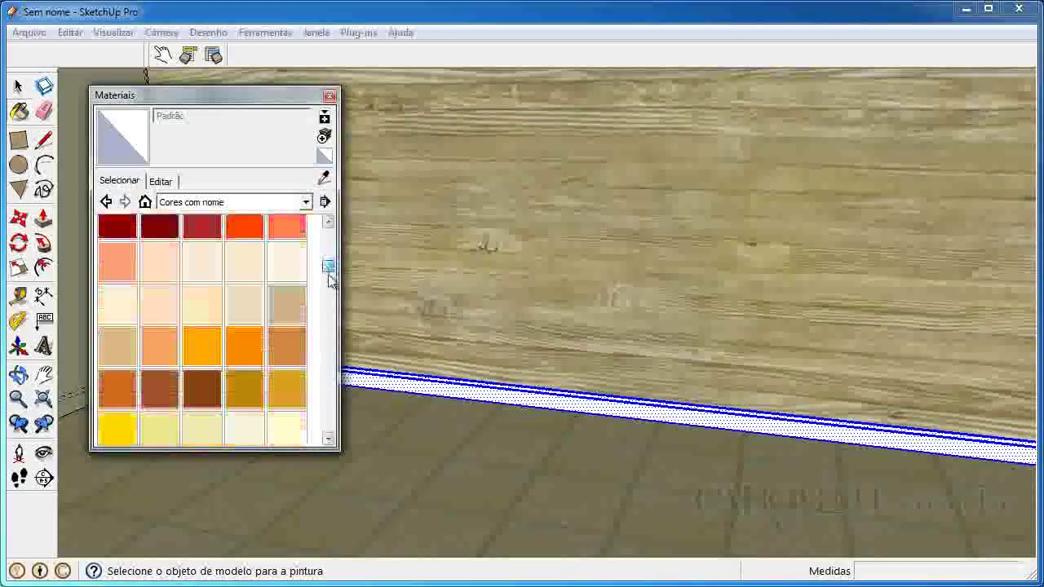
scroll(328, 352, down, 8)
scroll(338, 412, up, 2)
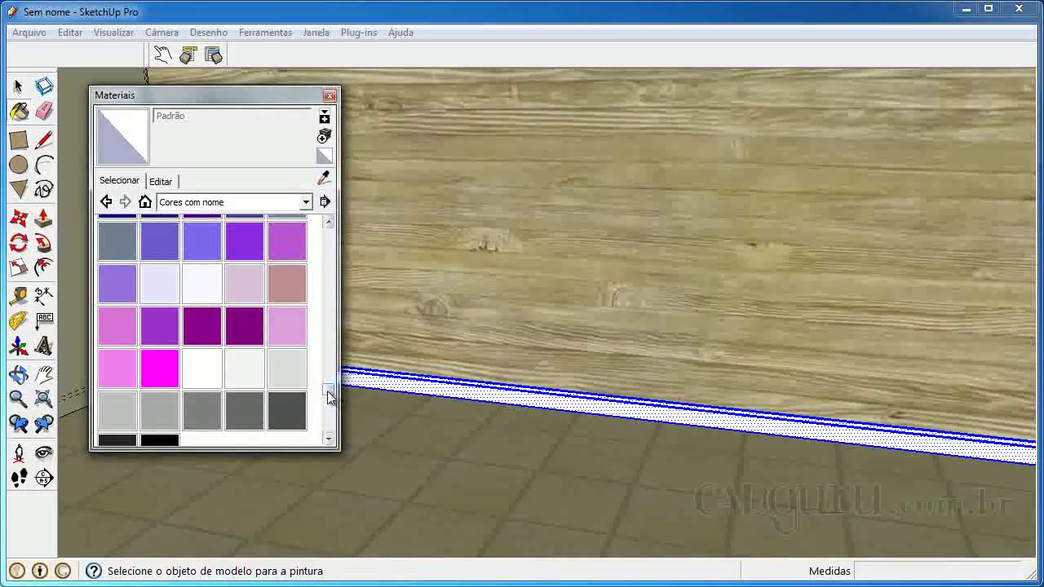
click(287, 369)
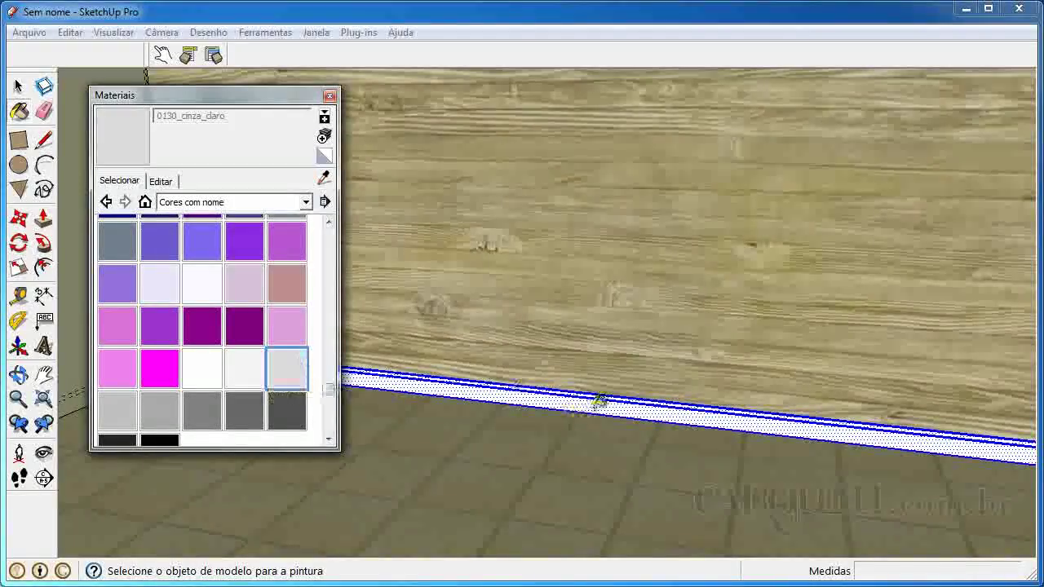
click(605, 403)
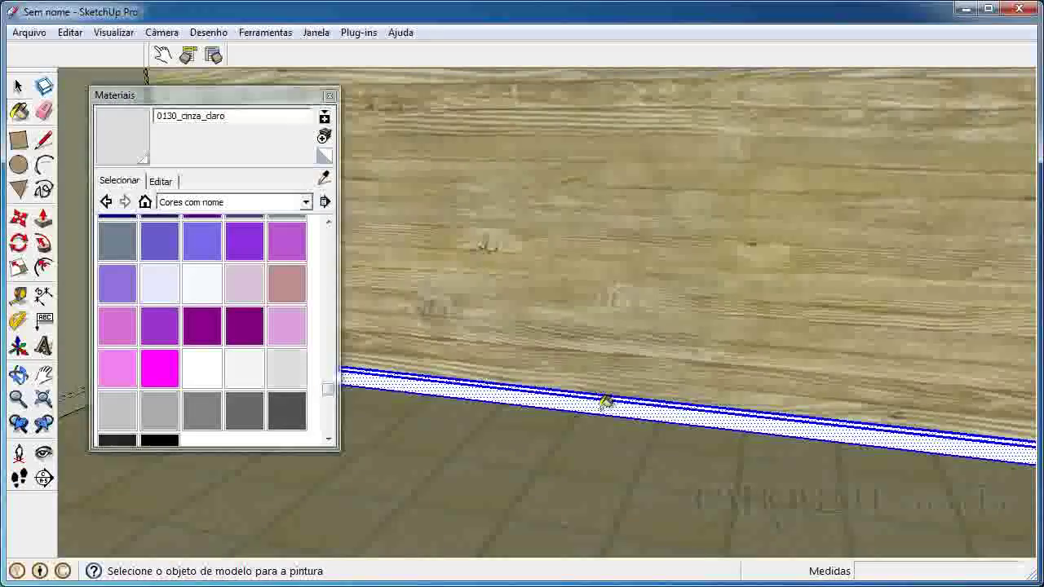
click(329, 96)
Step: Turn the selected baseboard geometry into a component named rodapé
key(space)
right_click(265, 367)
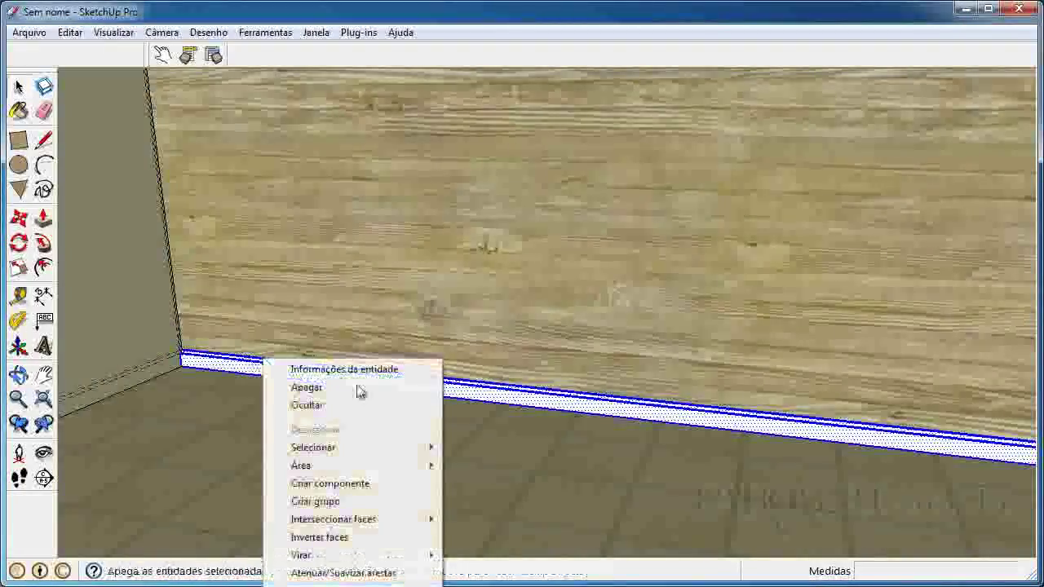
click(355, 480)
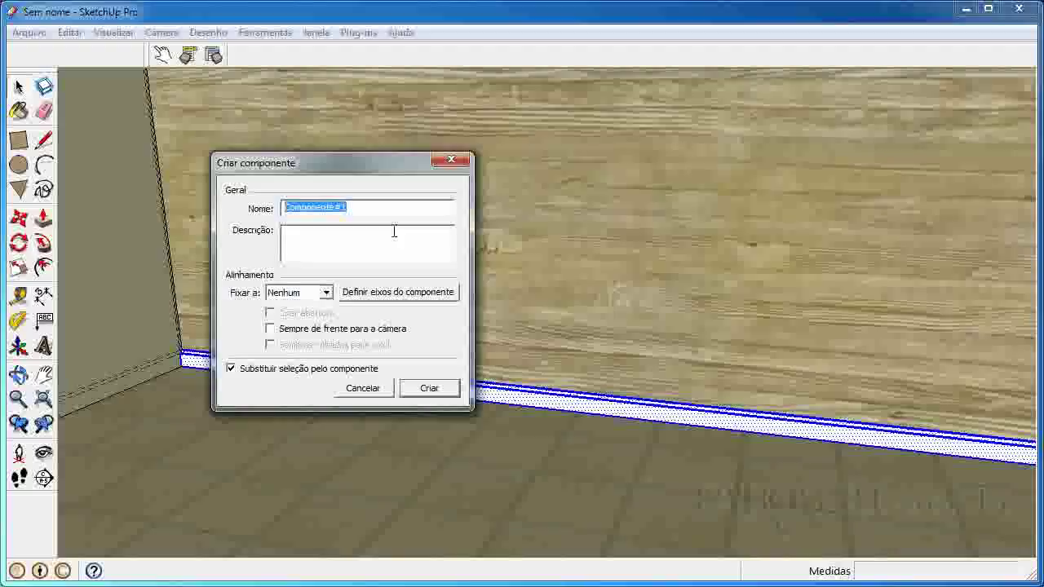
text(rodapé)
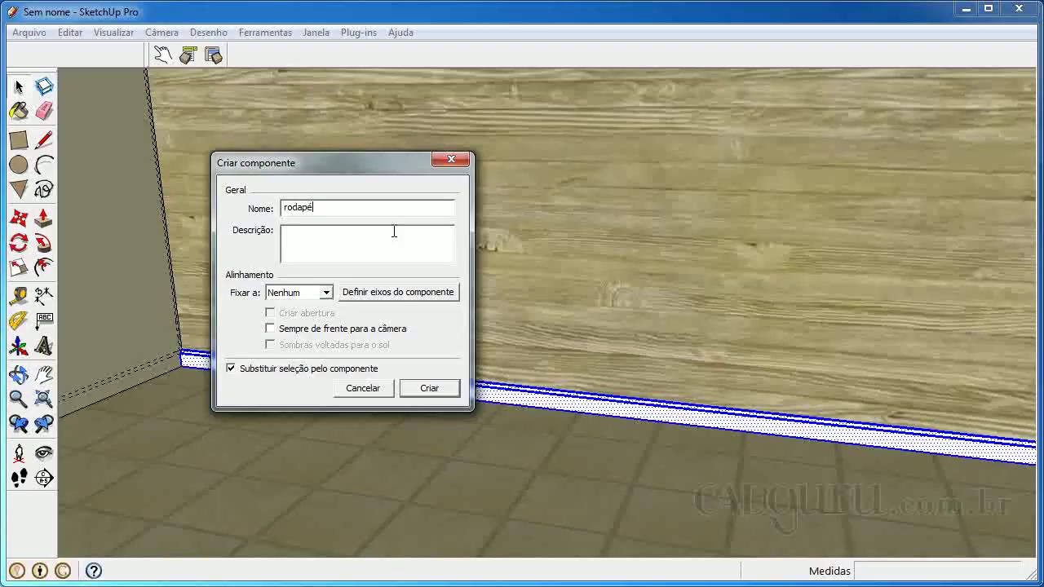
click(428, 388)
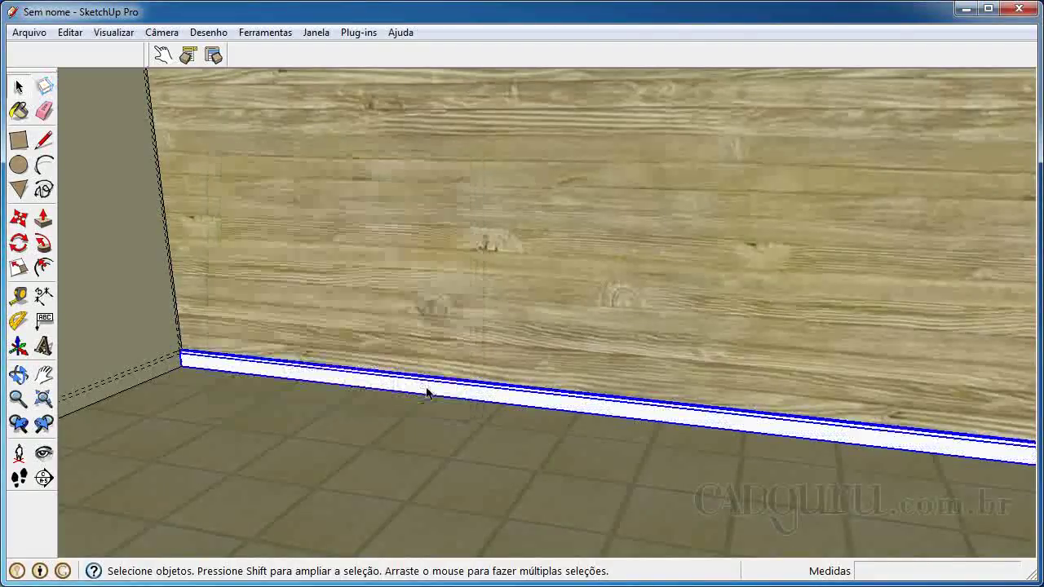
Step: Add a ScaleTool attribute to the rodapé component, allowing scaling only along green (Y), and apply it
click(212, 55)
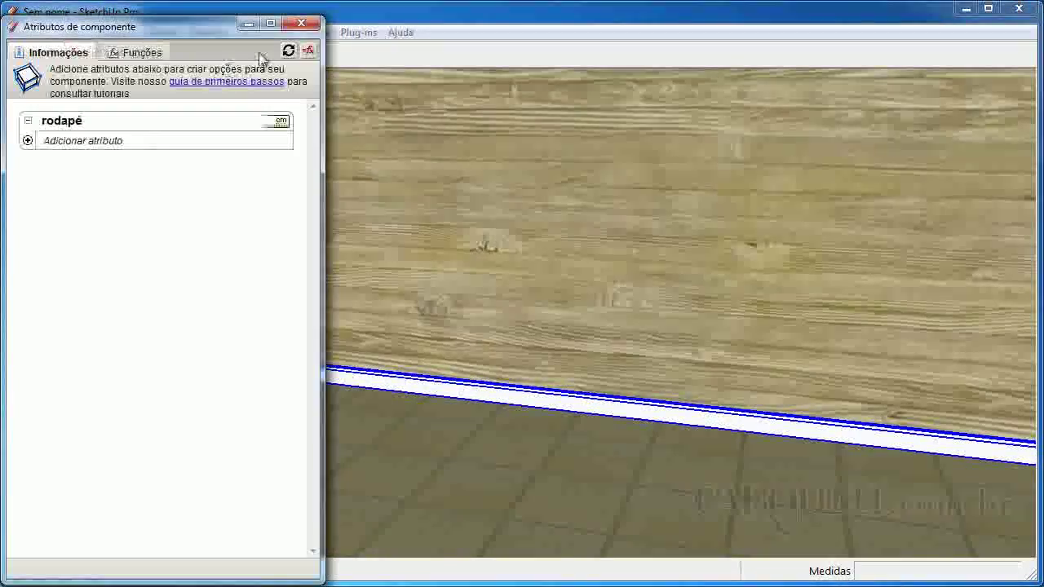
click(27, 142)
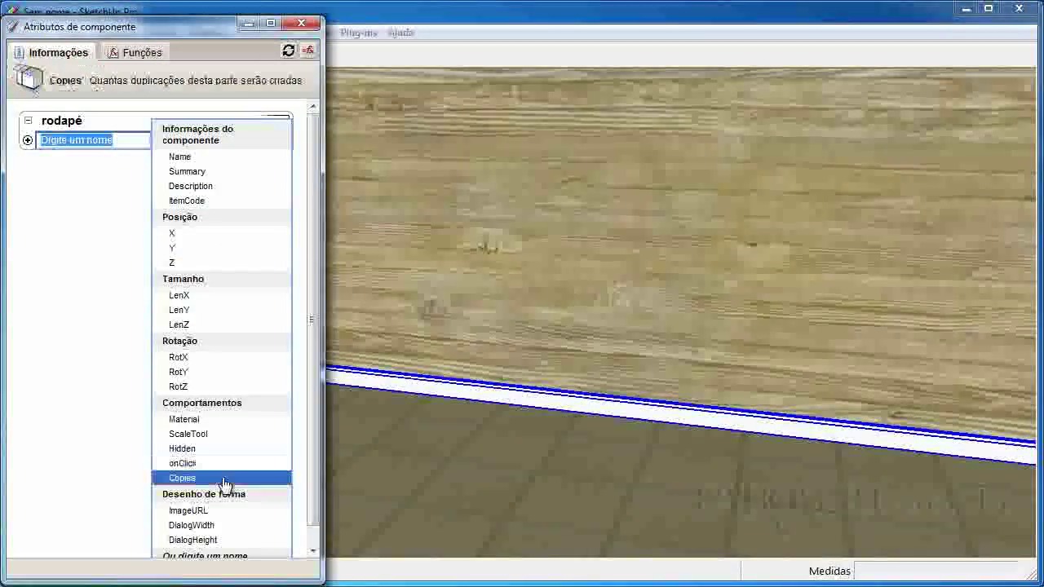
click(217, 435)
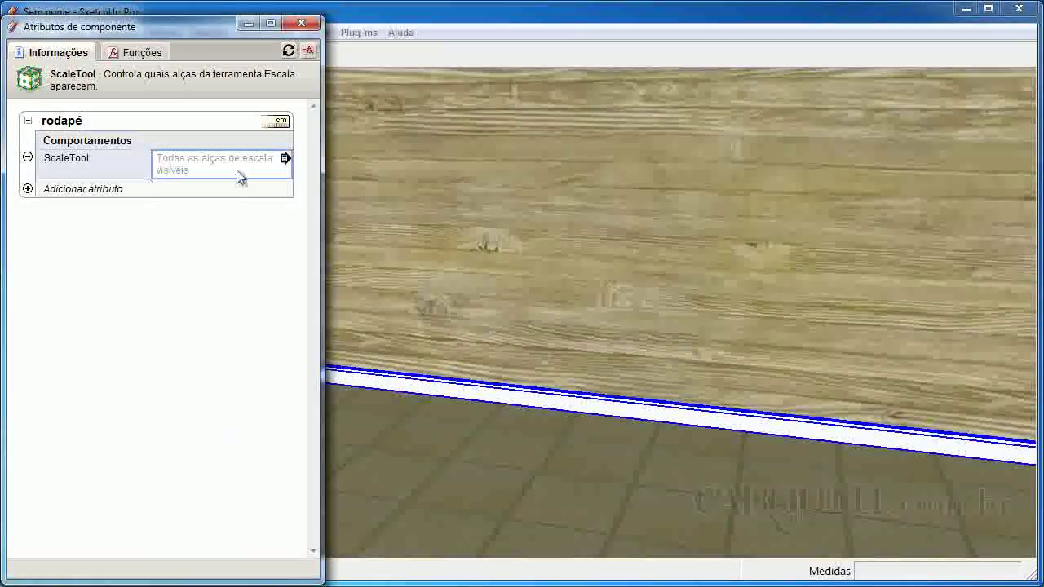
click(285, 159)
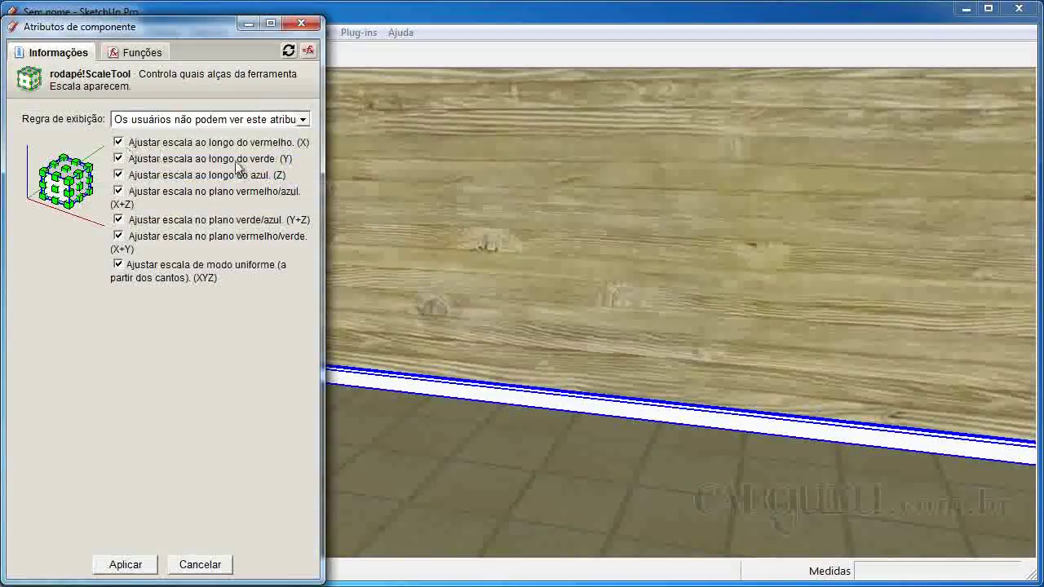
click(120, 143)
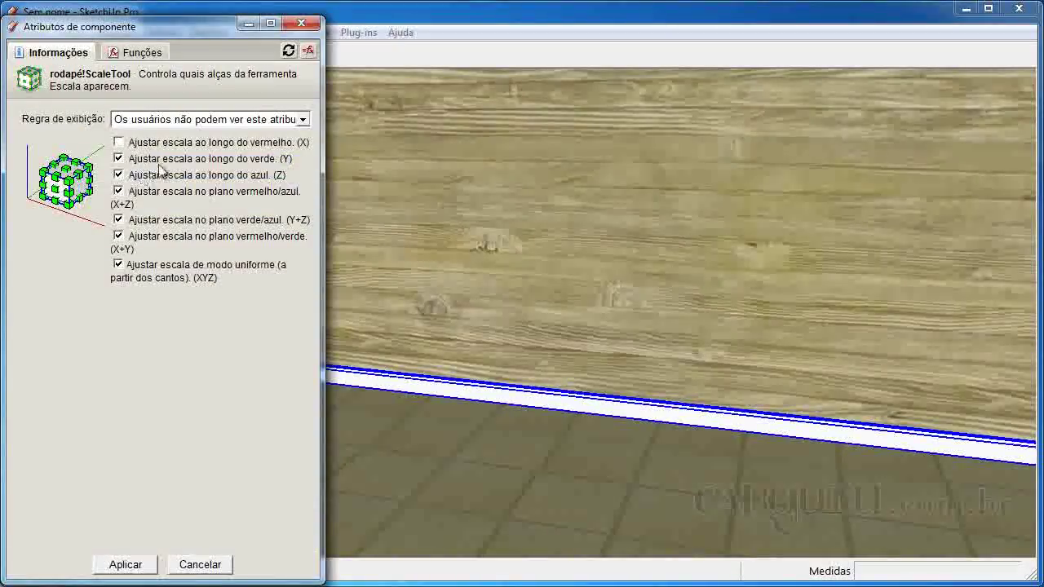
click(118, 191)
click(119, 220)
click(118, 236)
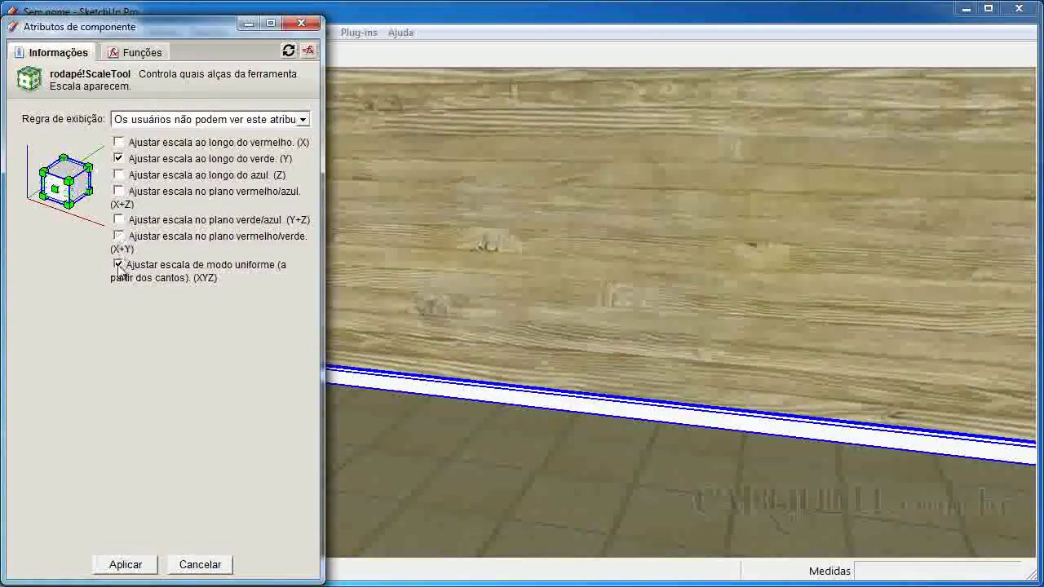
click(119, 265)
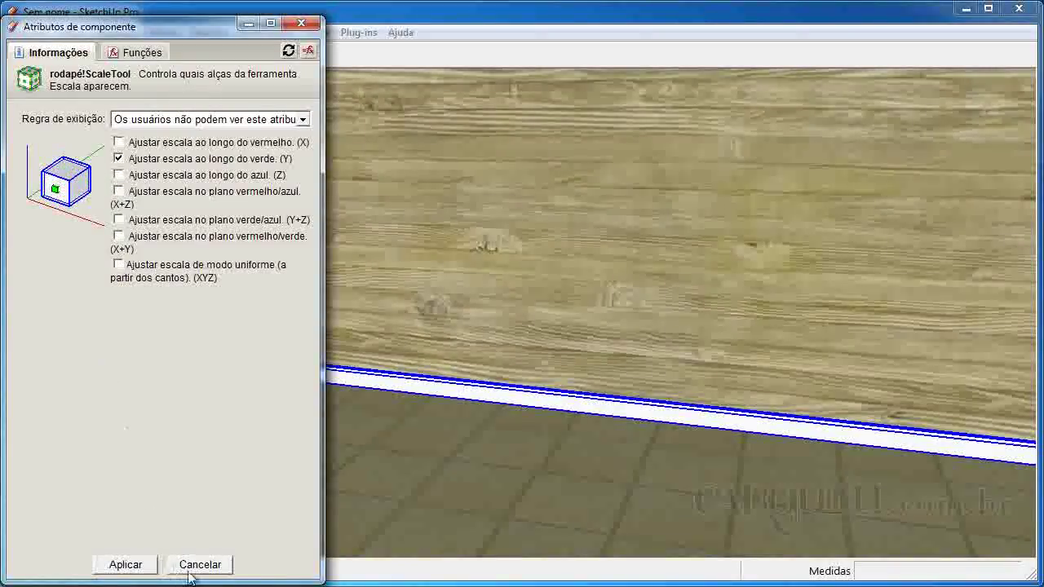
click(126, 565)
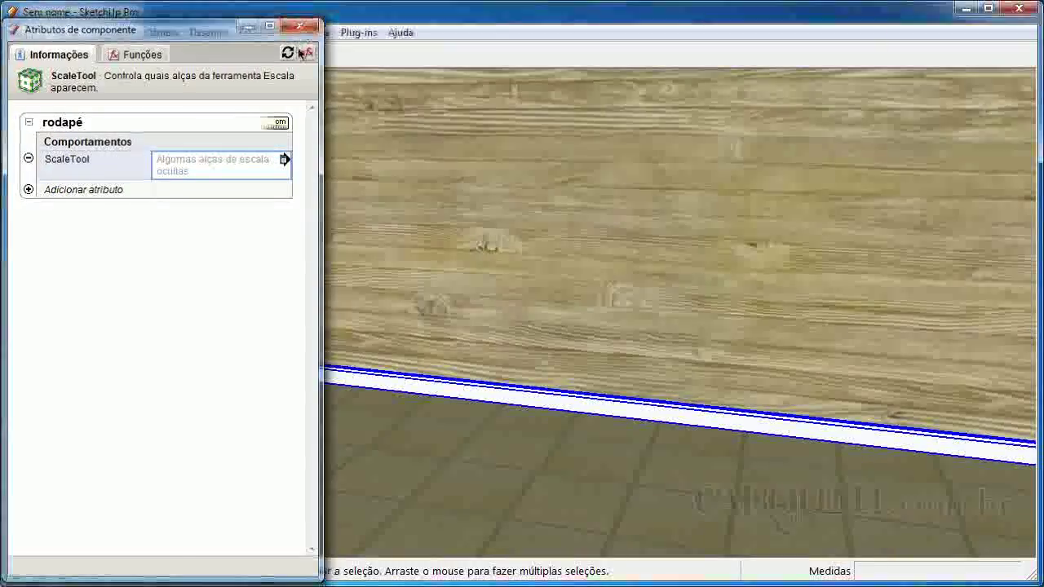
click(302, 23)
Step: Check the baseboard's scale handles by trying the Scale tool along the green axis at the wall corner
middle_drag(500, 331, 254, 328)
key(s)
drag(180, 350, 186, 279)
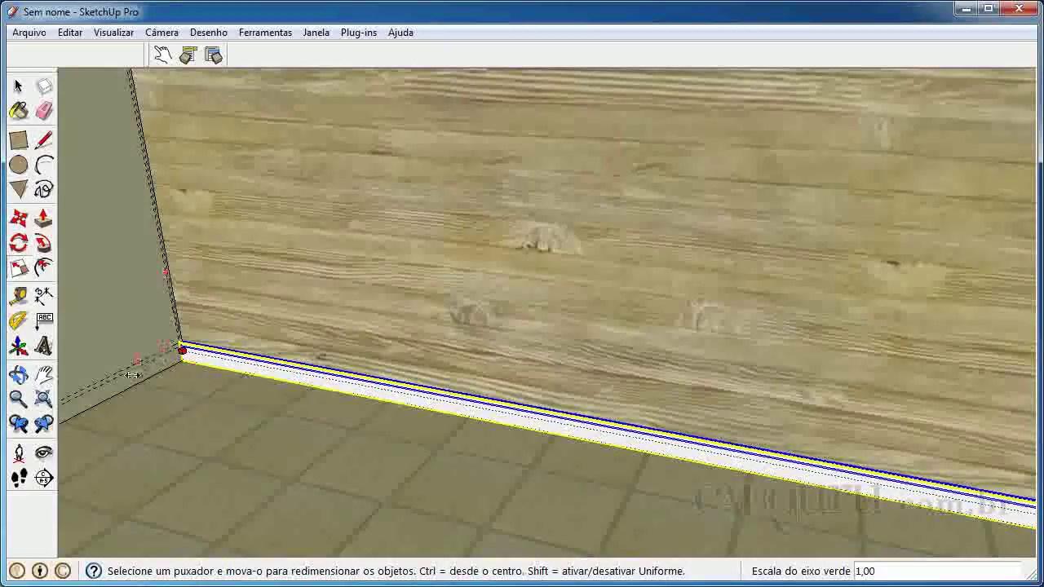
key(space)
Step: Start saving the plaster crown molding at the top of the wood-clad wall as a separate component file
scroll(376, 292, down, 6)
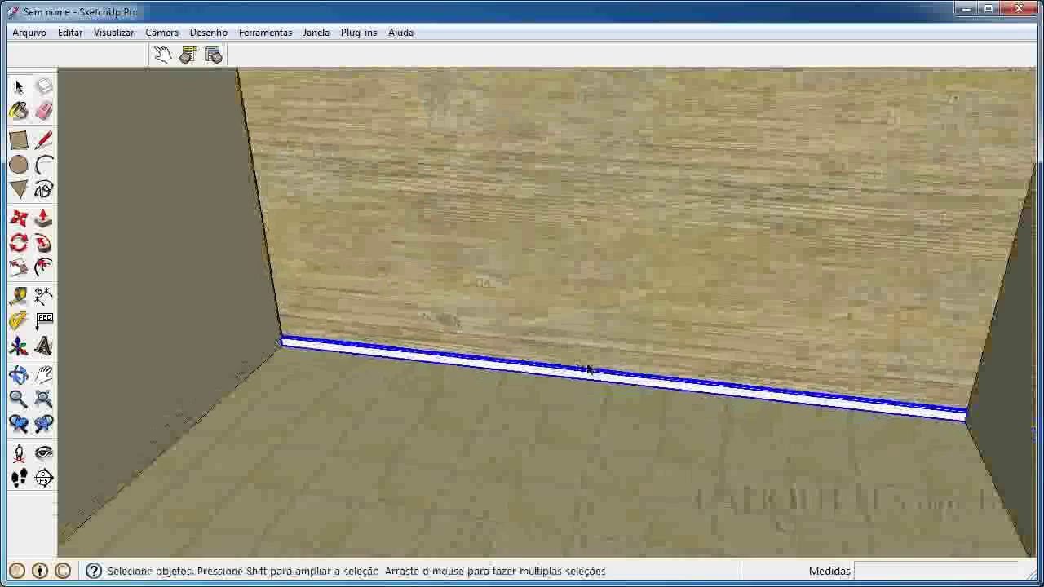
middle_drag(588, 370, 660, 351)
scroll(662, 477, down, 5)
middle_drag(746, 99, 628, 204)
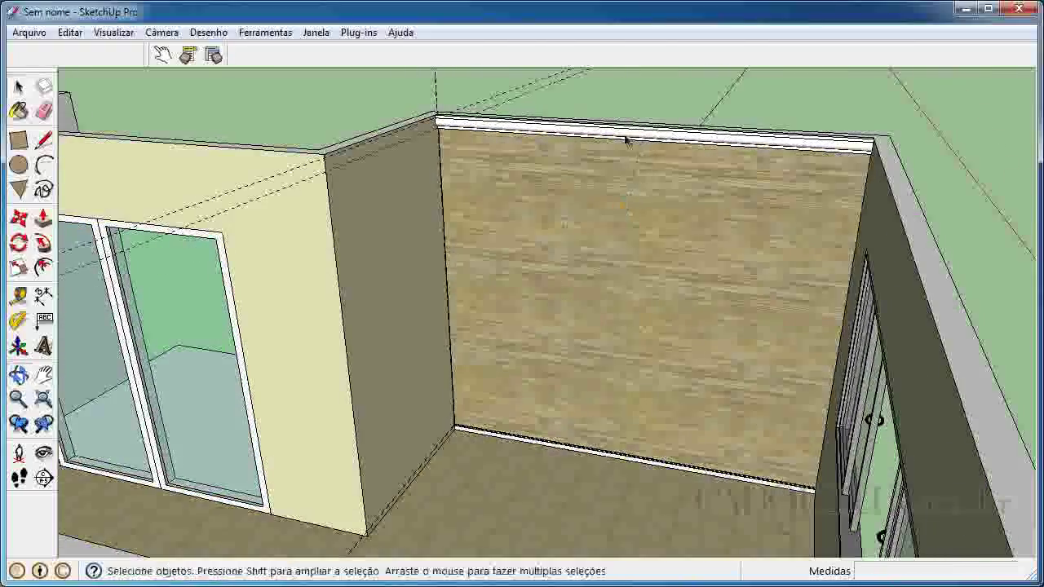
scroll(508, 135, up, 3)
click(513, 133)
scroll(803, 144, up, 2)
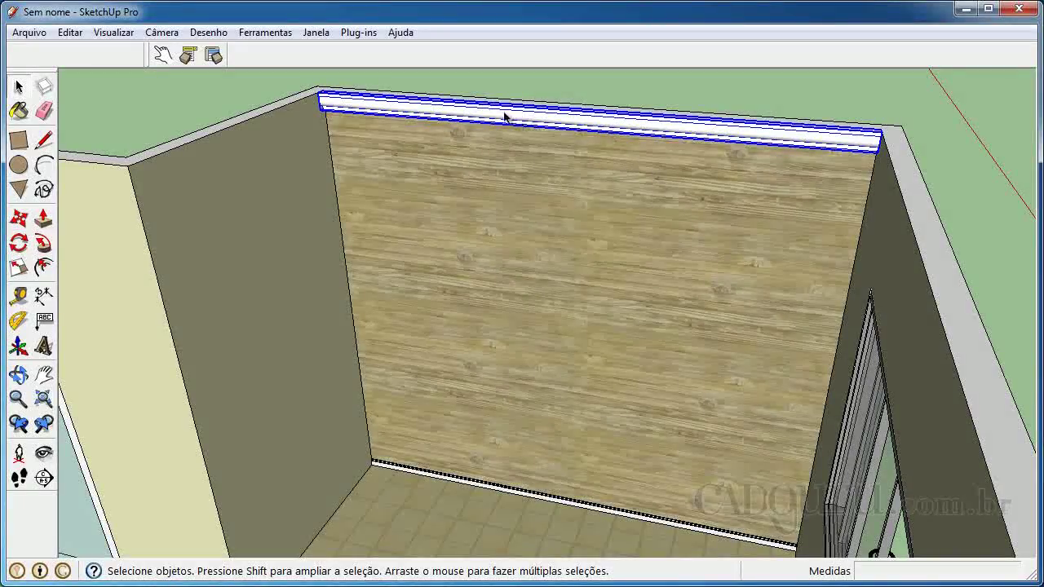
right_click(416, 119)
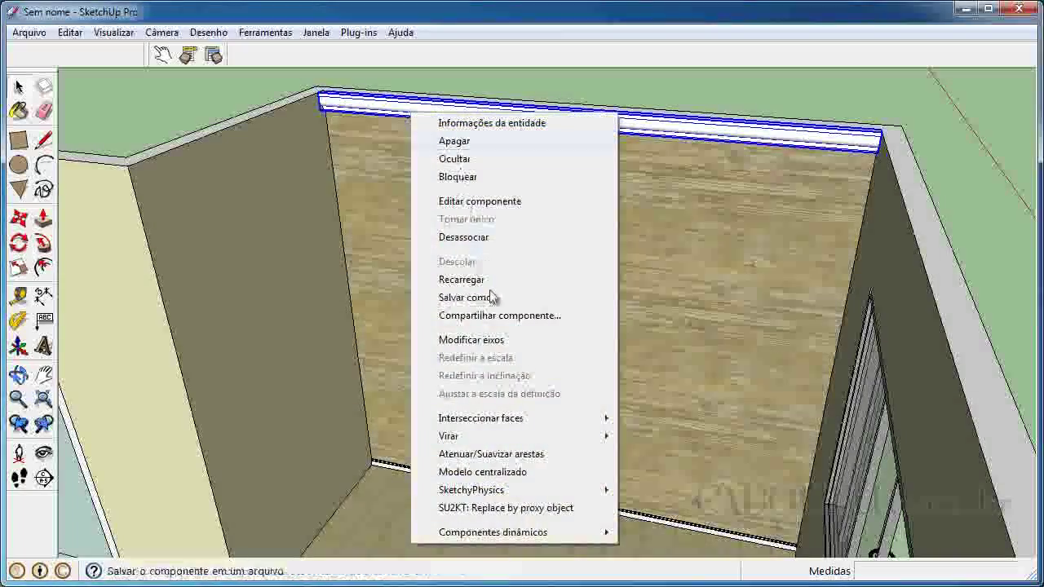
click(469, 298)
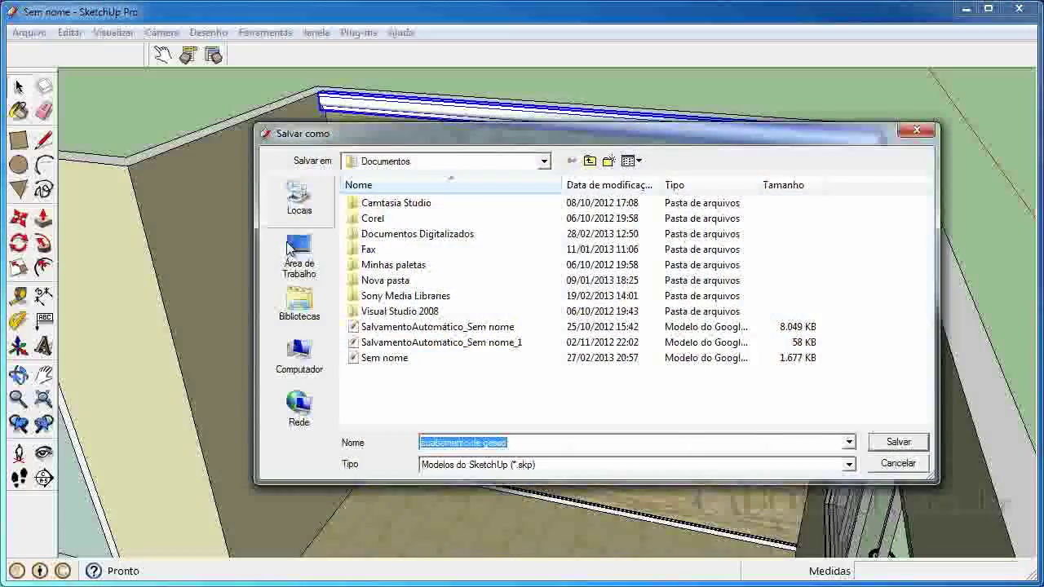
Step: Set the save location to the Components folder of Google SketchUp 8, under Google in Arquivos de Programas (x86) on drive C
click(544, 162)
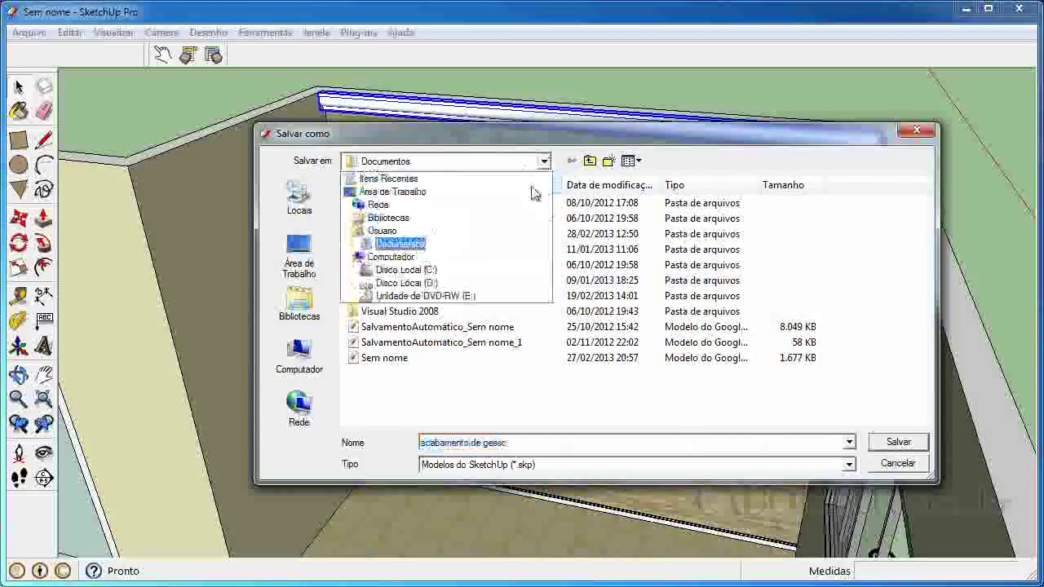
click(450, 269)
double_click(439, 215)
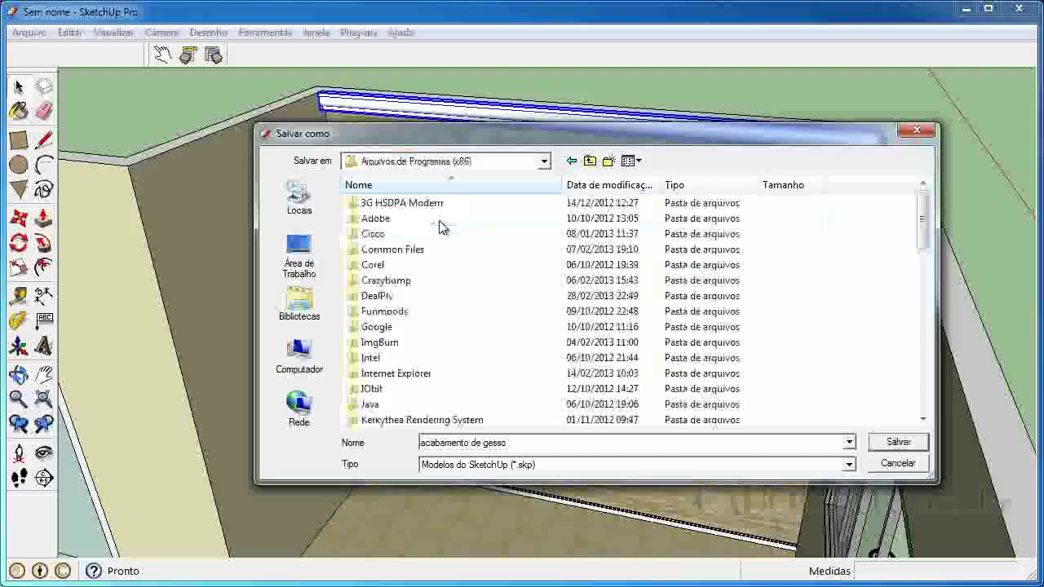
scroll(379, 351, down, 2)
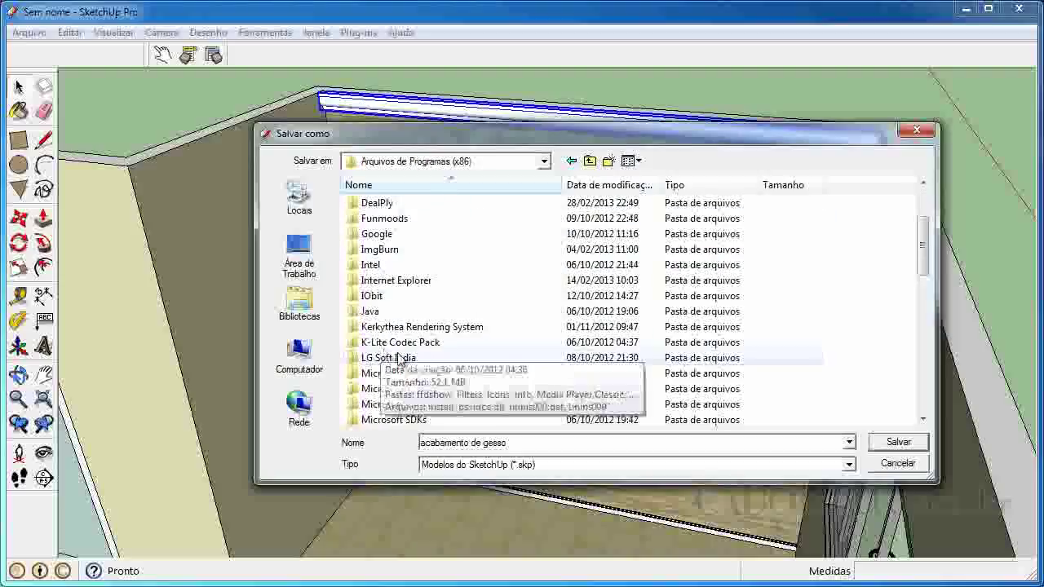
double_click(400, 235)
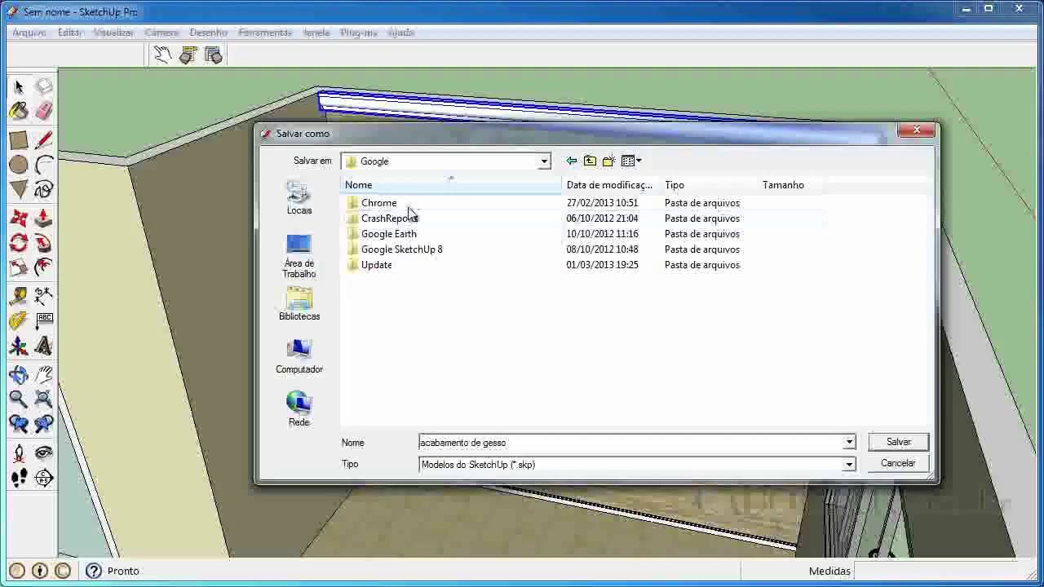
double_click(422, 251)
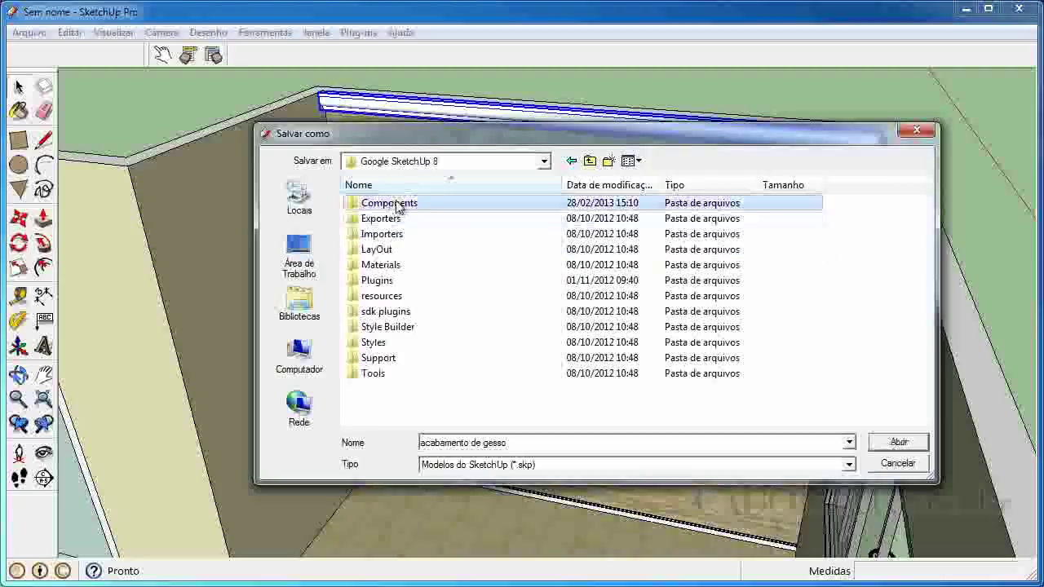
double_click(397, 203)
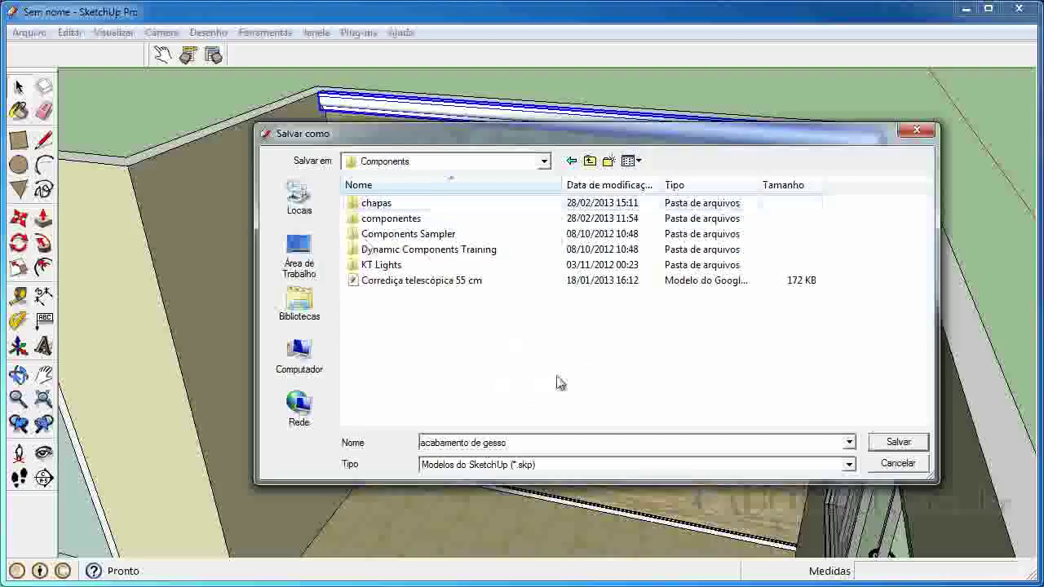
Step: Create a folder named acabamentos in Components and save the crown molding in it as acabamento de gesso
click(607, 162)
text(acabamentos)
click(413, 345)
double_click(383, 297)
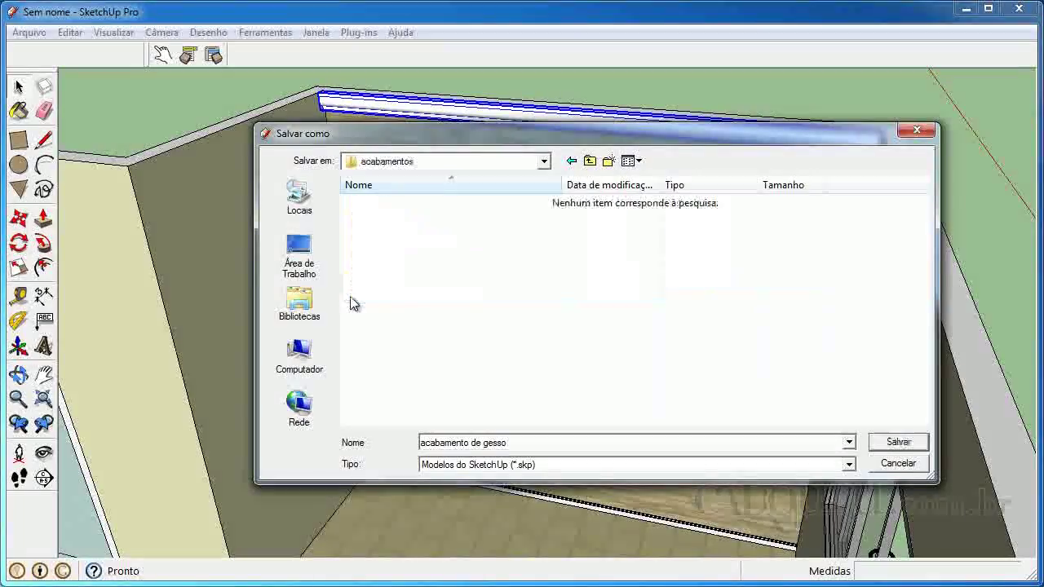
click(898, 442)
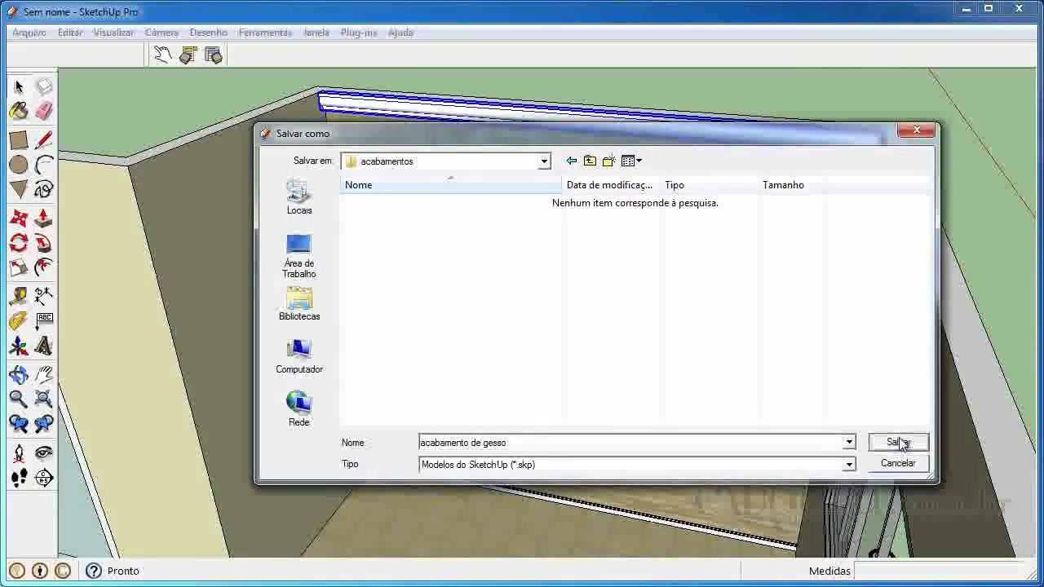
Step: Save the baseboard component as rodapé in the acabamentos folder
click(476, 487)
right_click(475, 487)
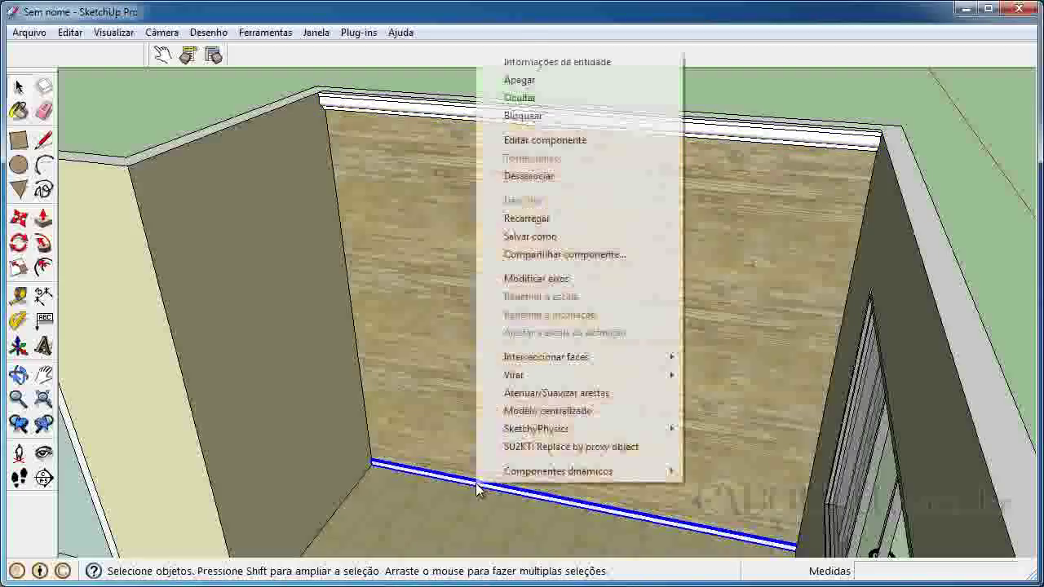
click(535, 239)
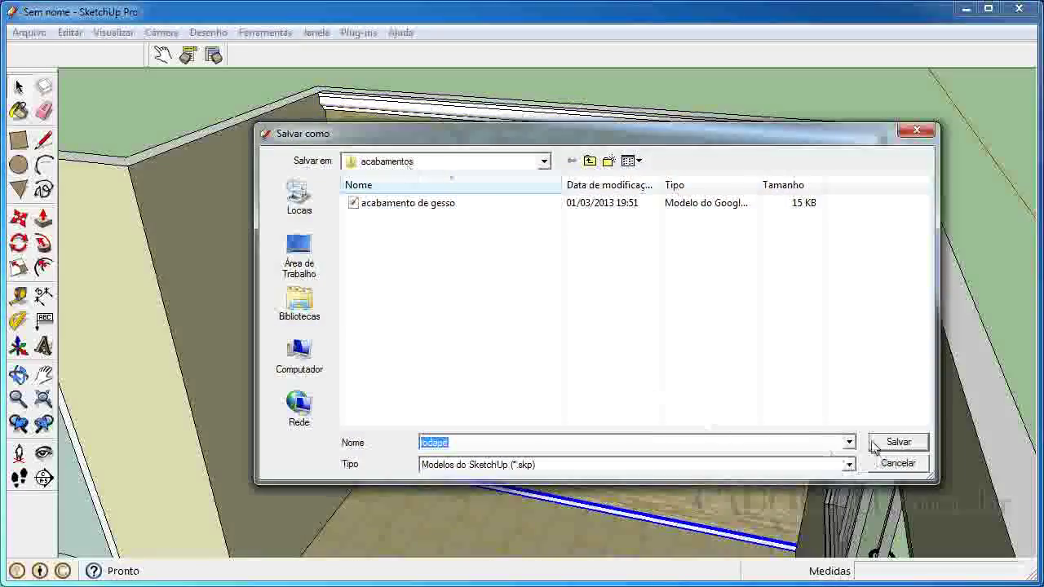
click(897, 443)
middle_drag(495, 399, 536, 384)
scroll(490, 400, down, 3)
scroll(490, 369, up, 3)
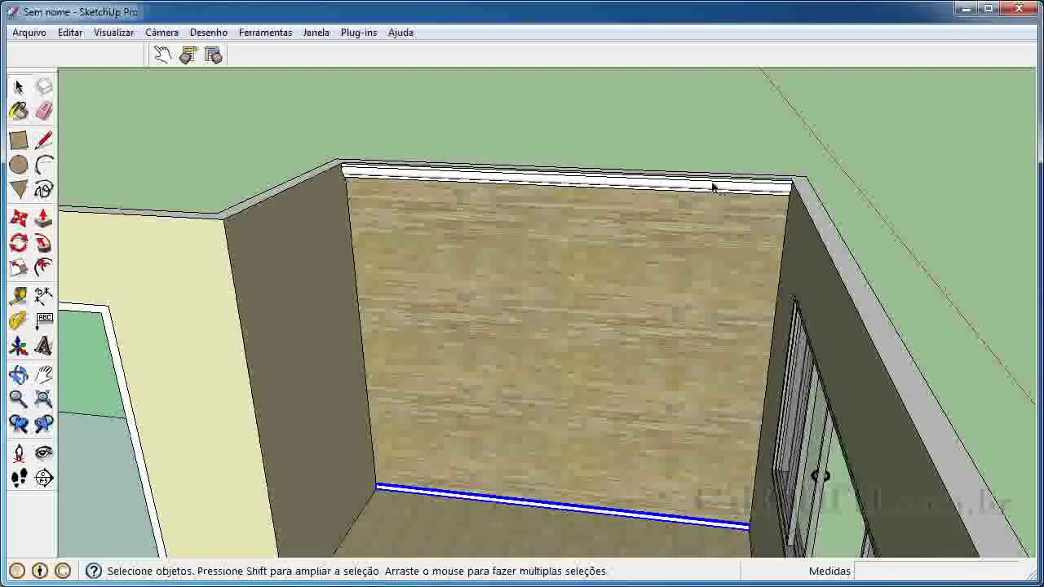